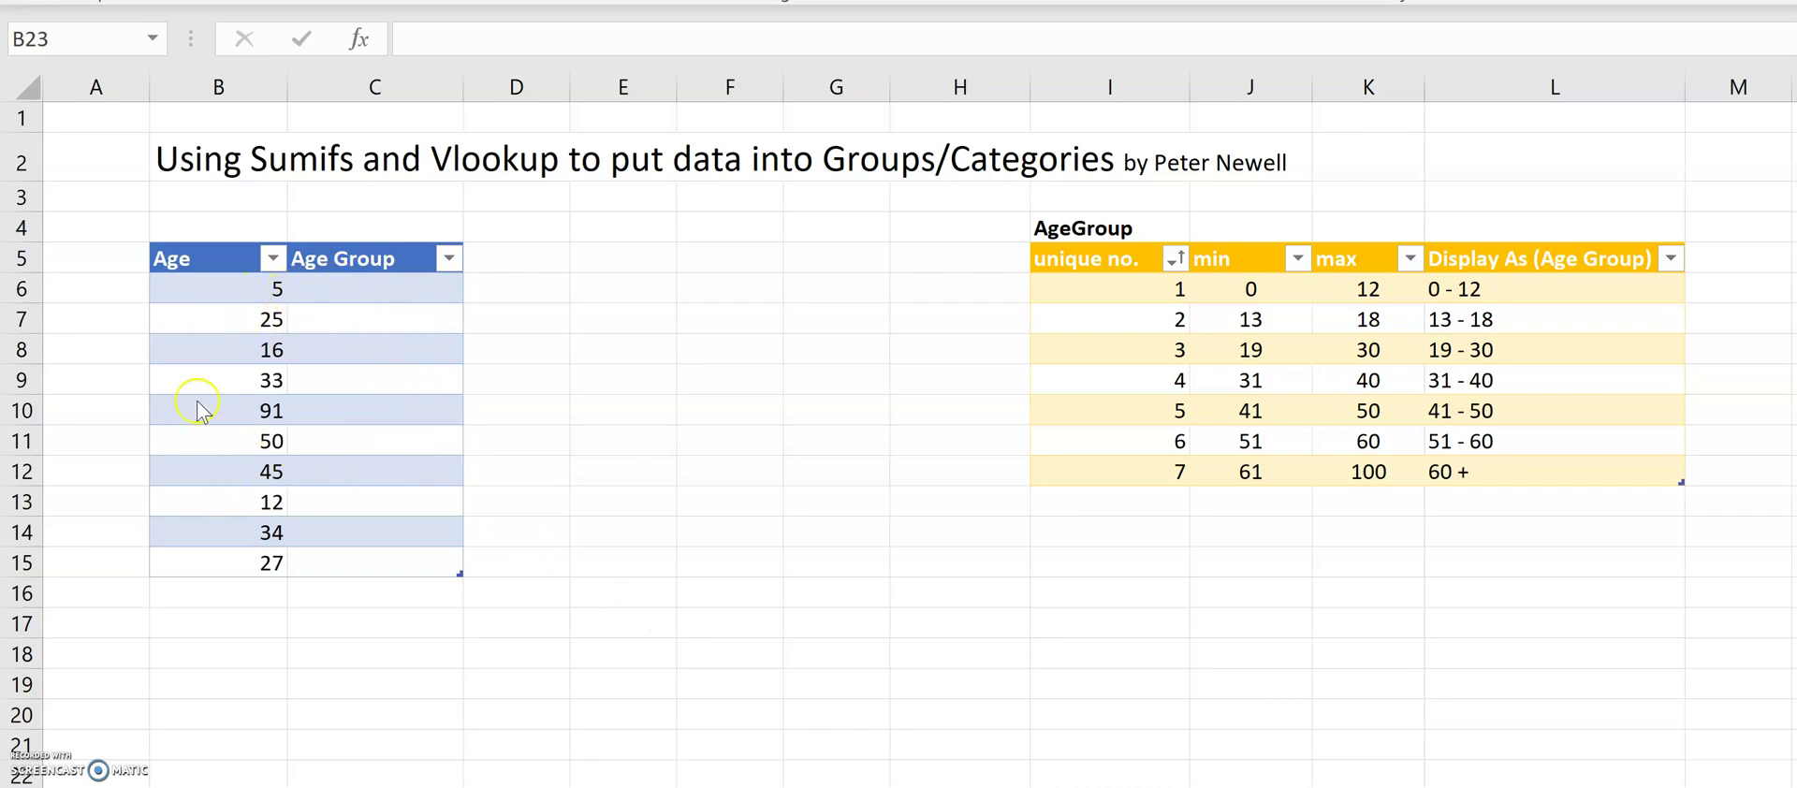
Examine the Age and Age Group columns, plus the AgeGroup table's min, max, display label and unique number columns
left_click(236, 279)
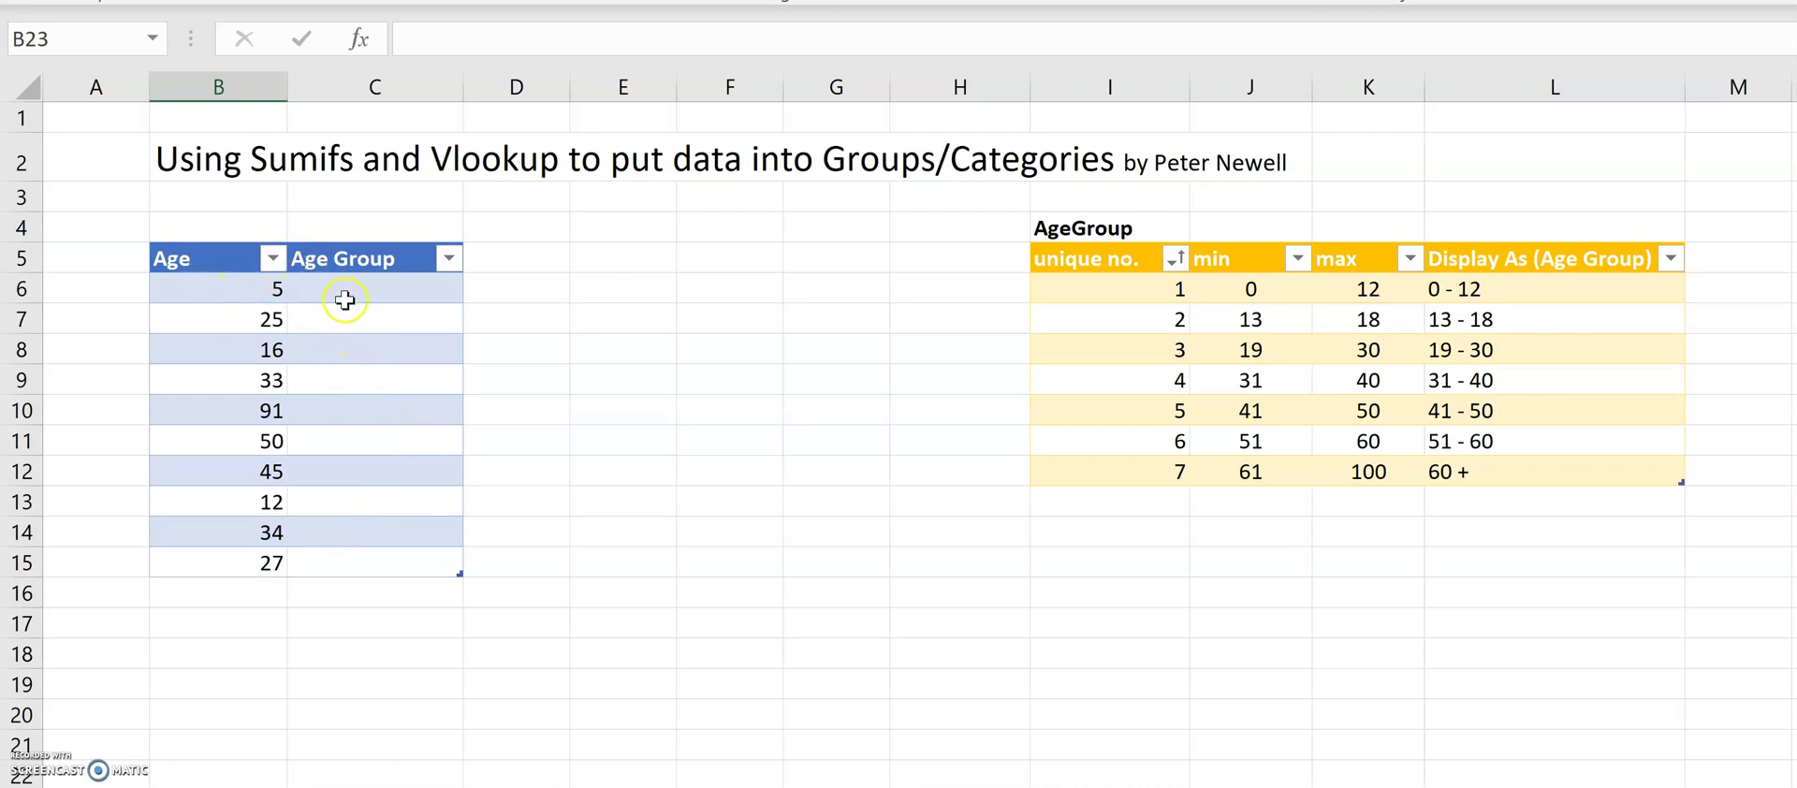
left_click_drag(243, 294, 229, 561)
left_click_drag(374, 281, 356, 558)
left_click(613, 518)
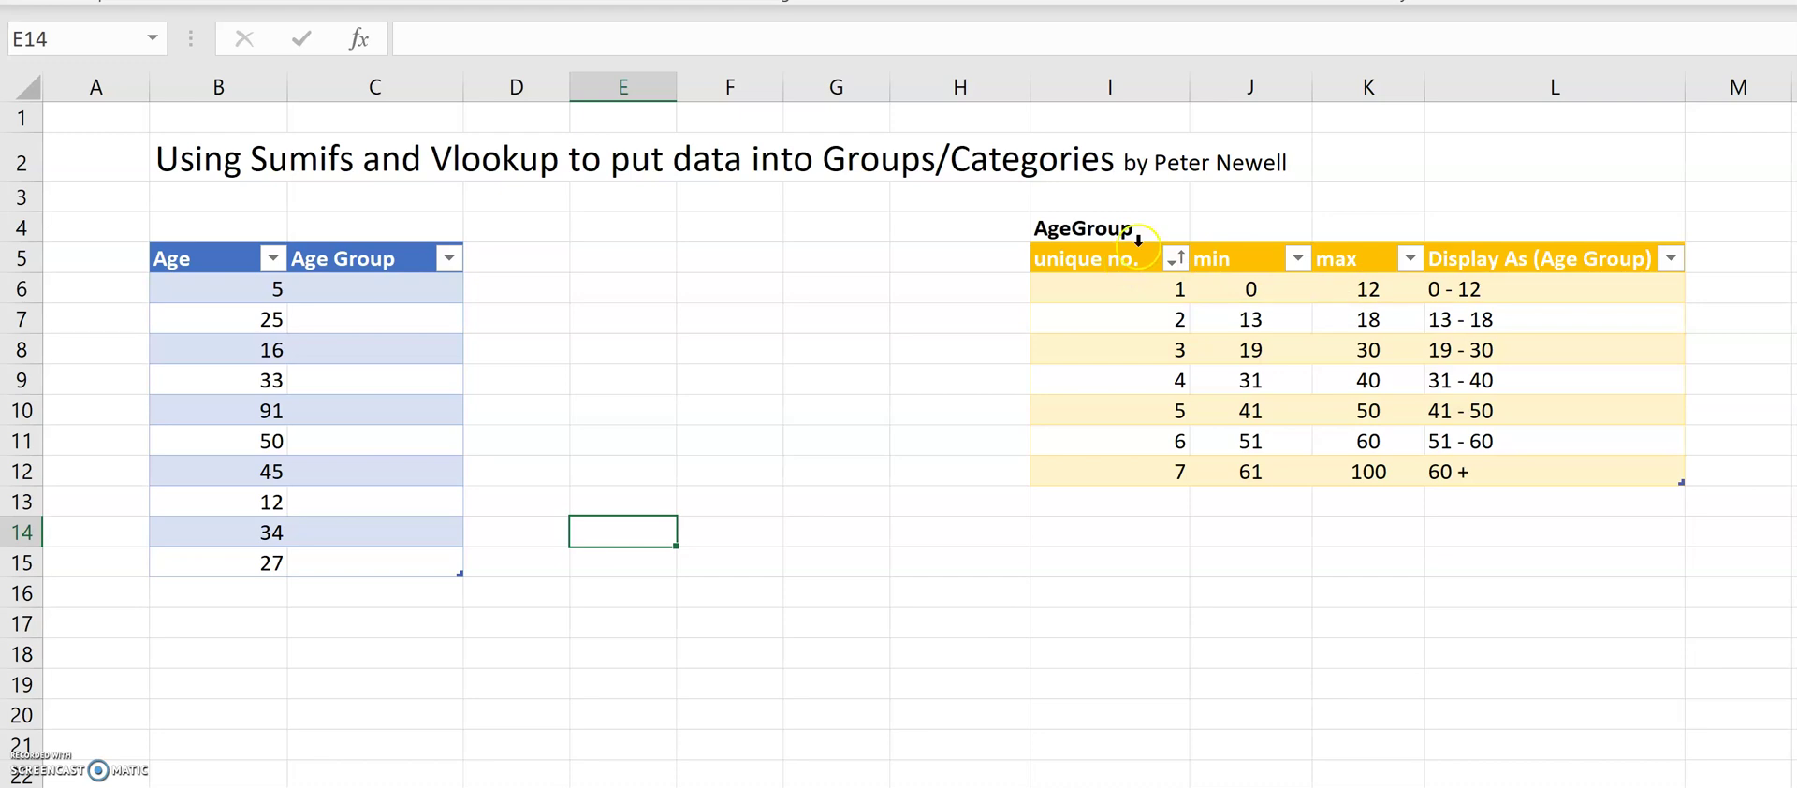
left_click(1259, 292)
left_click(1363, 282)
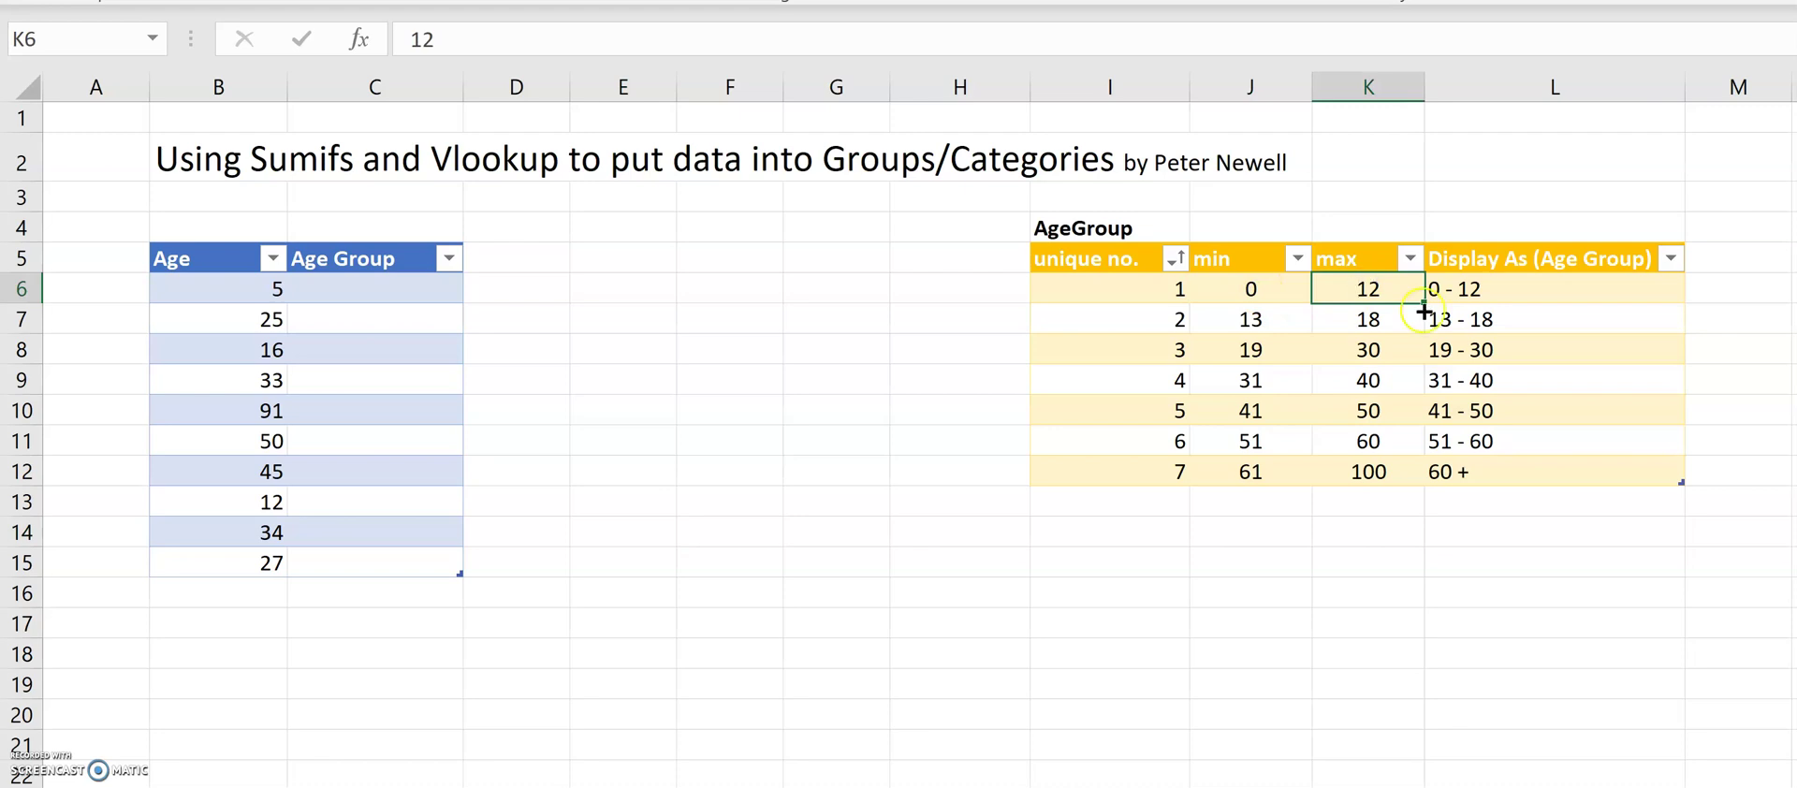
left_click(1135, 294)
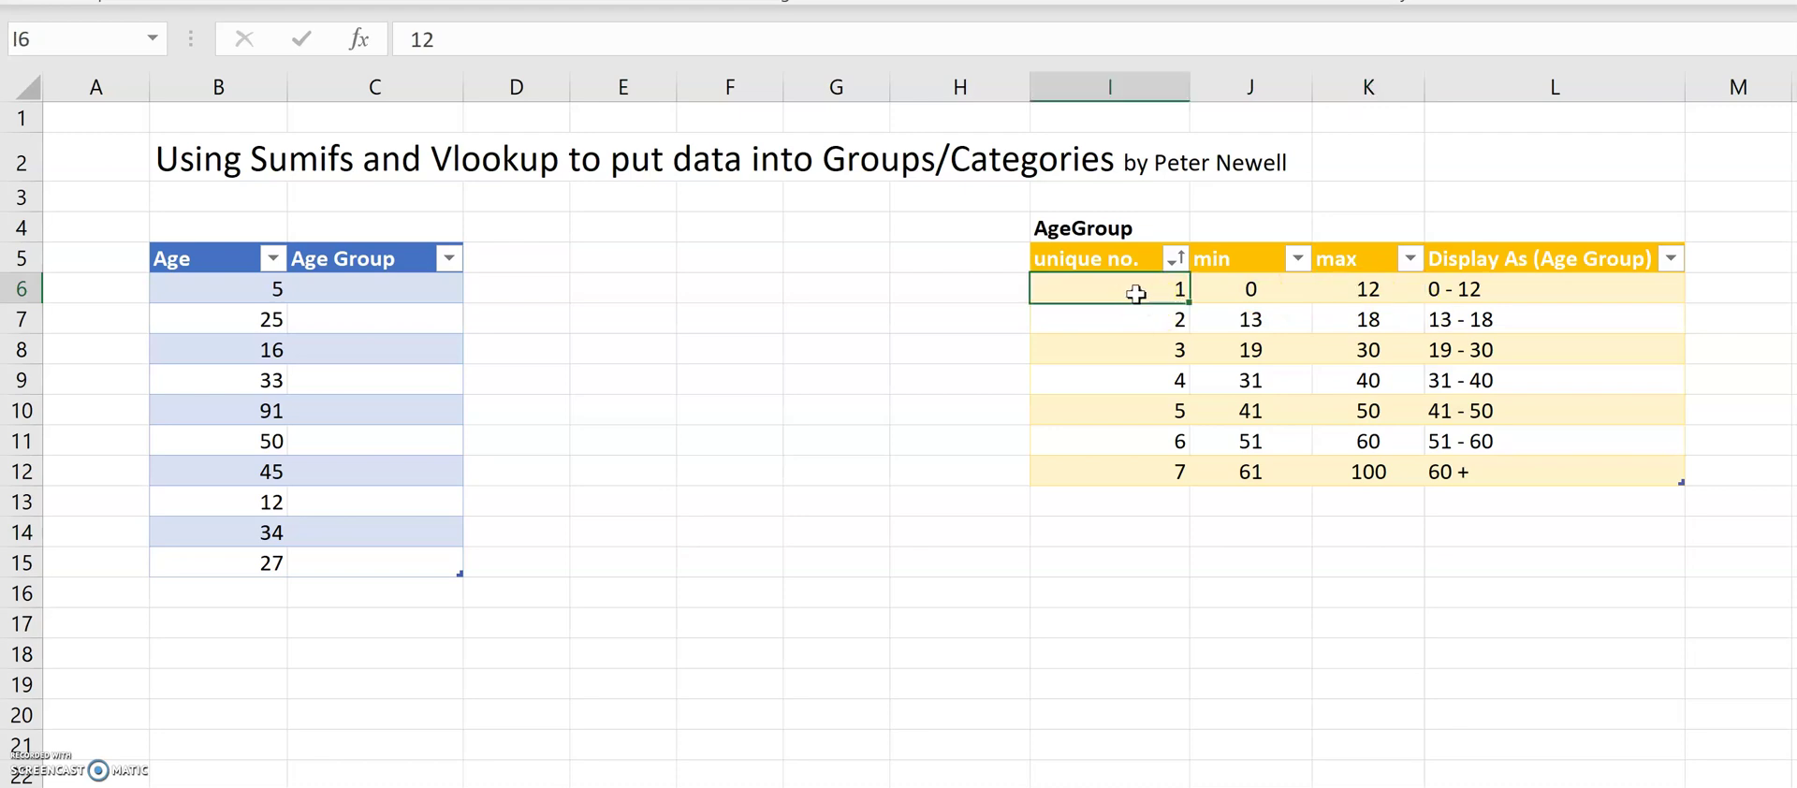
left_click(1517, 290)
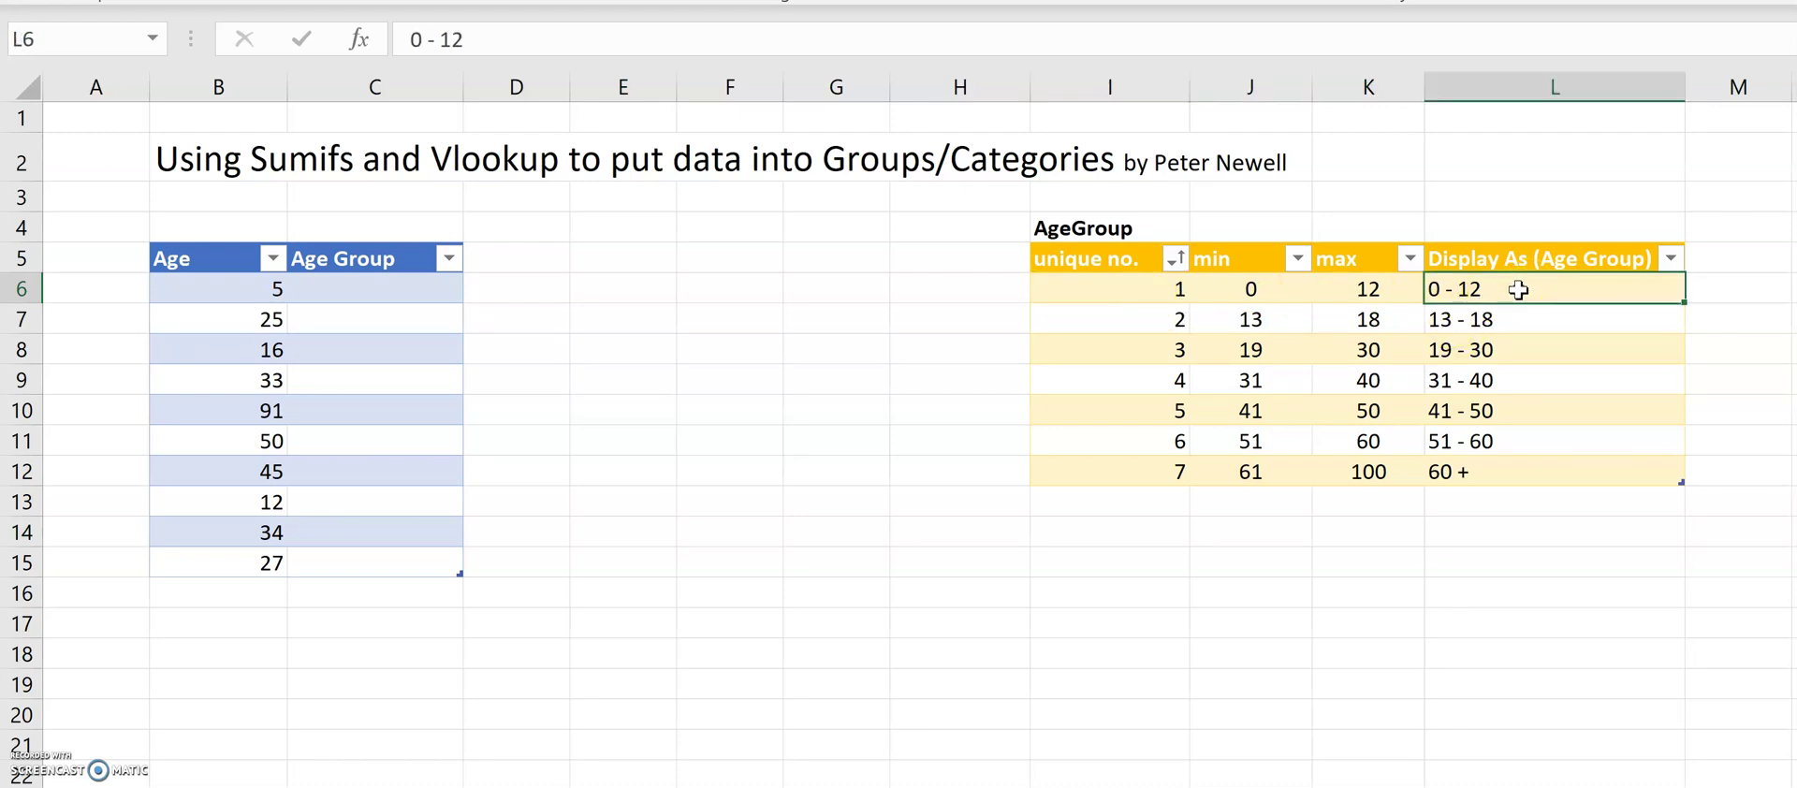
left_click(1245, 320)
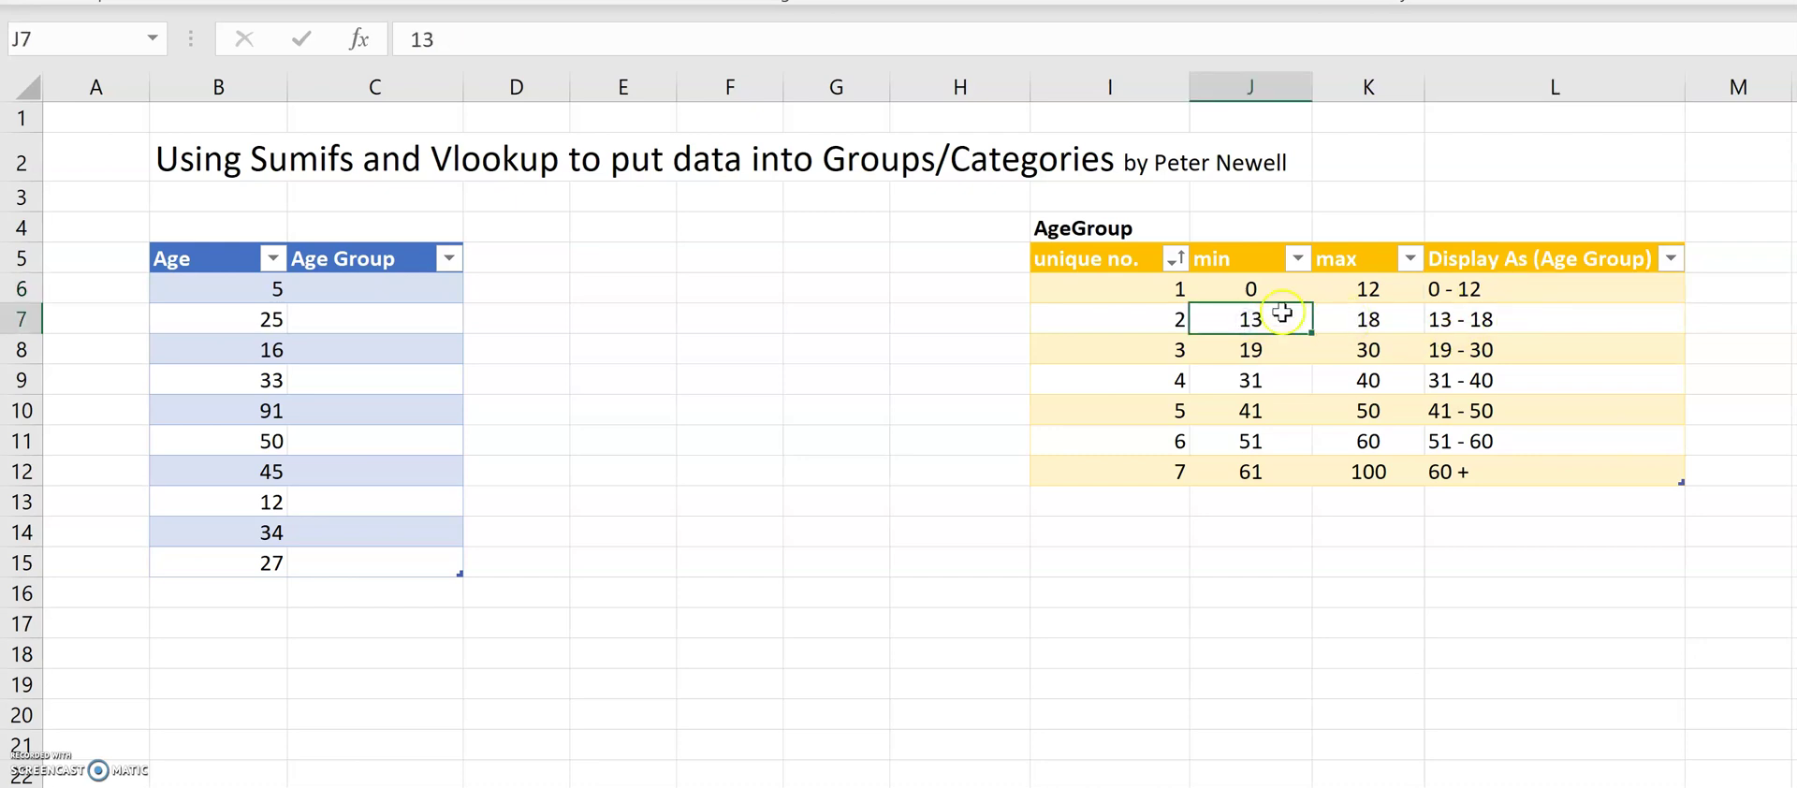
left_click(1341, 320)
left_click(1506, 329)
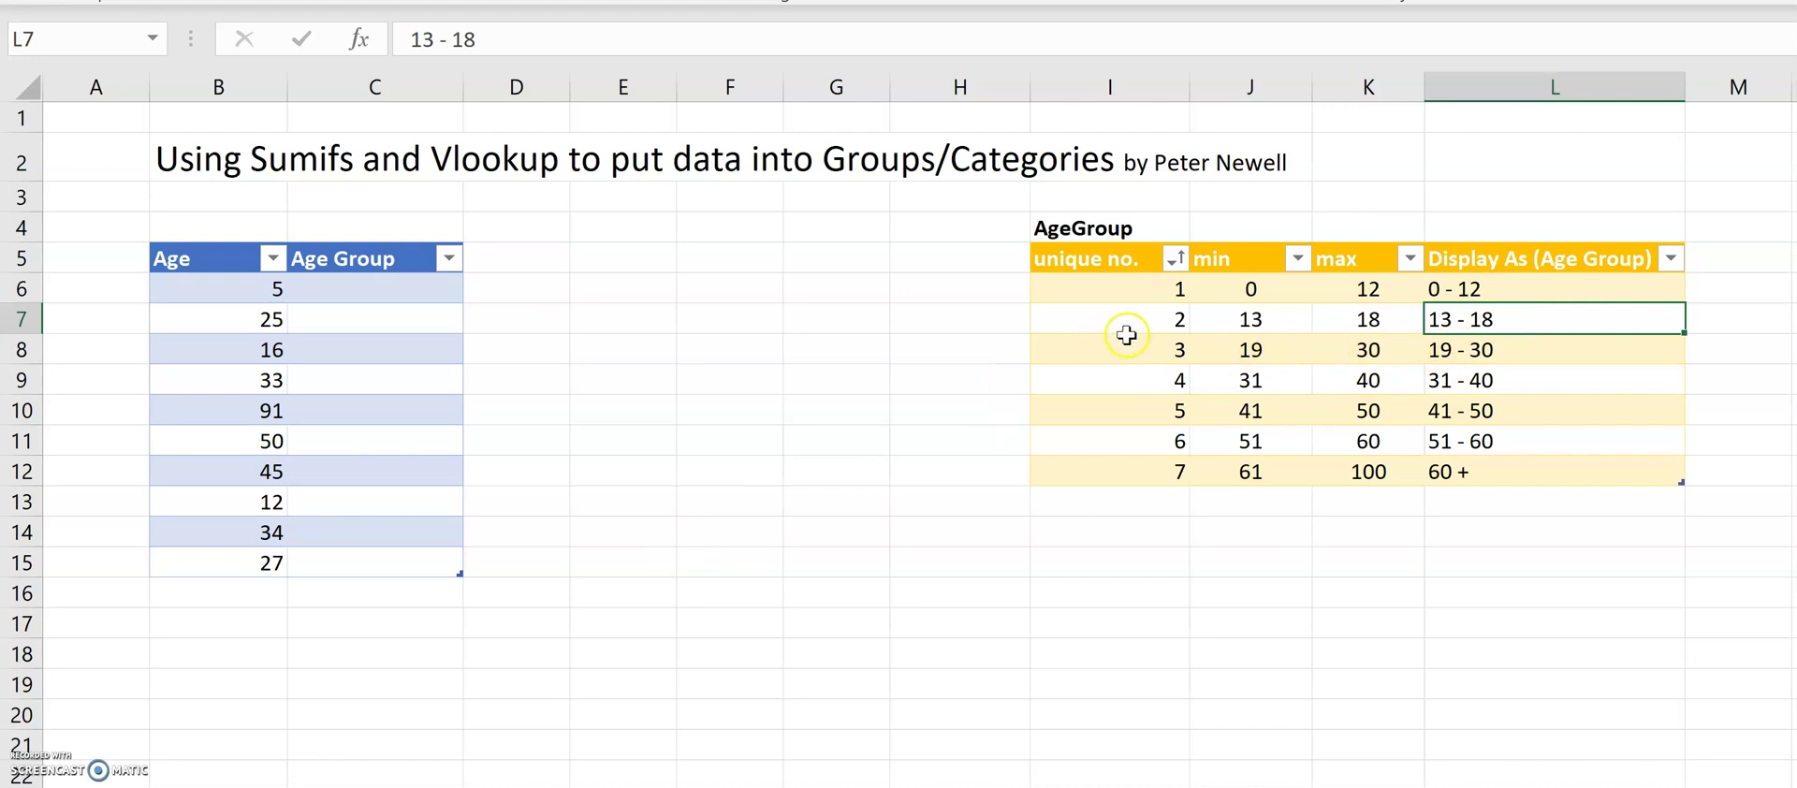
left_click(882, 451)
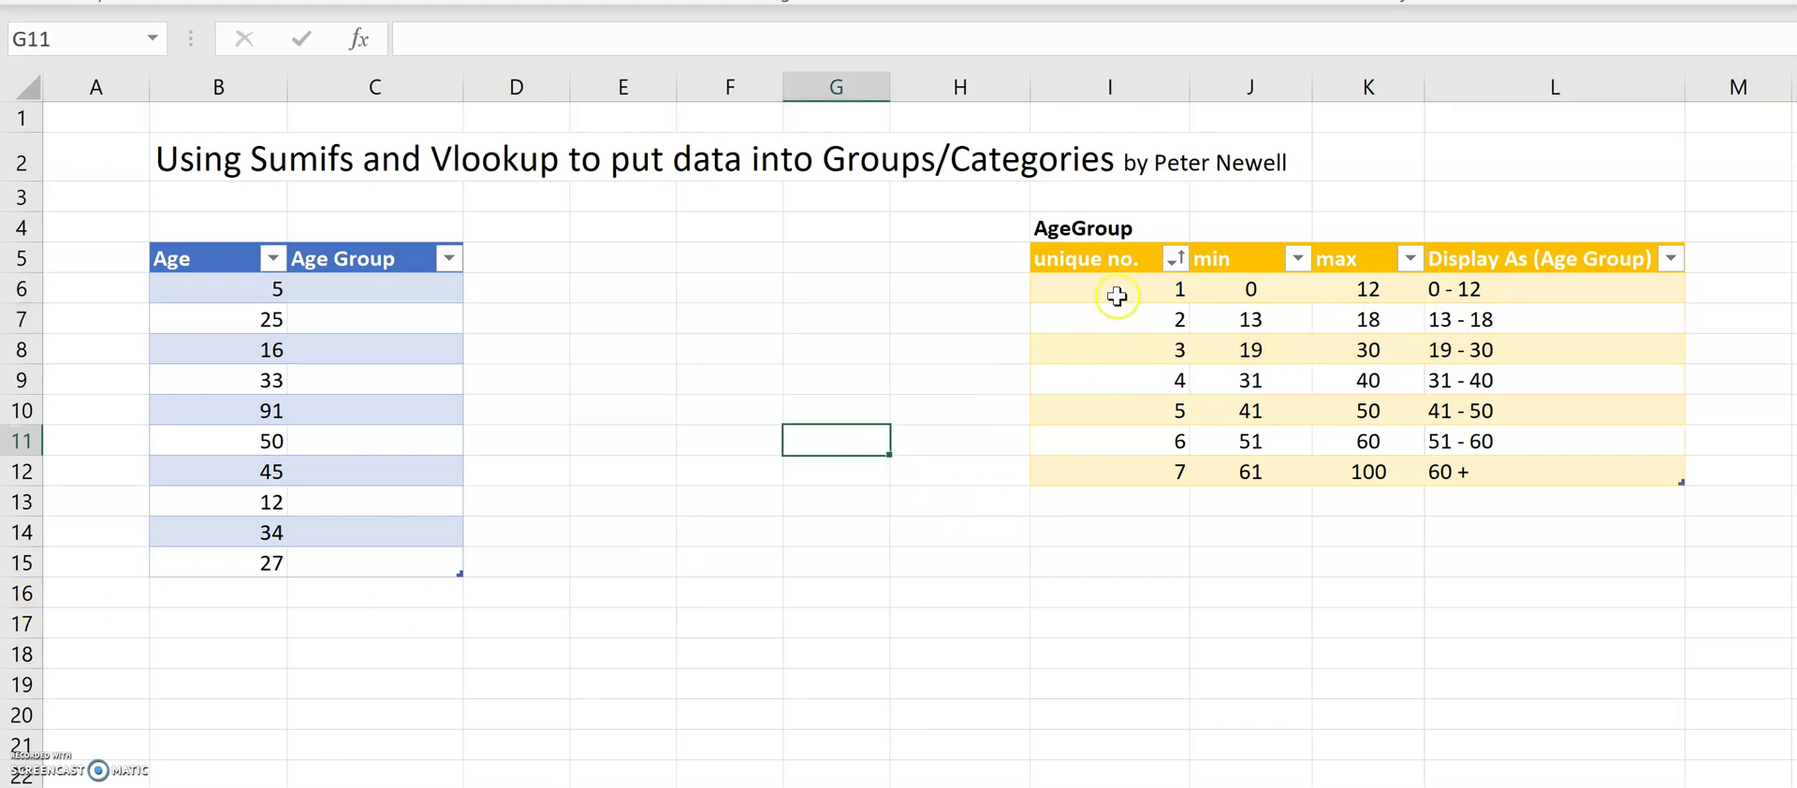
left_click_drag(1116, 286, 1119, 468)
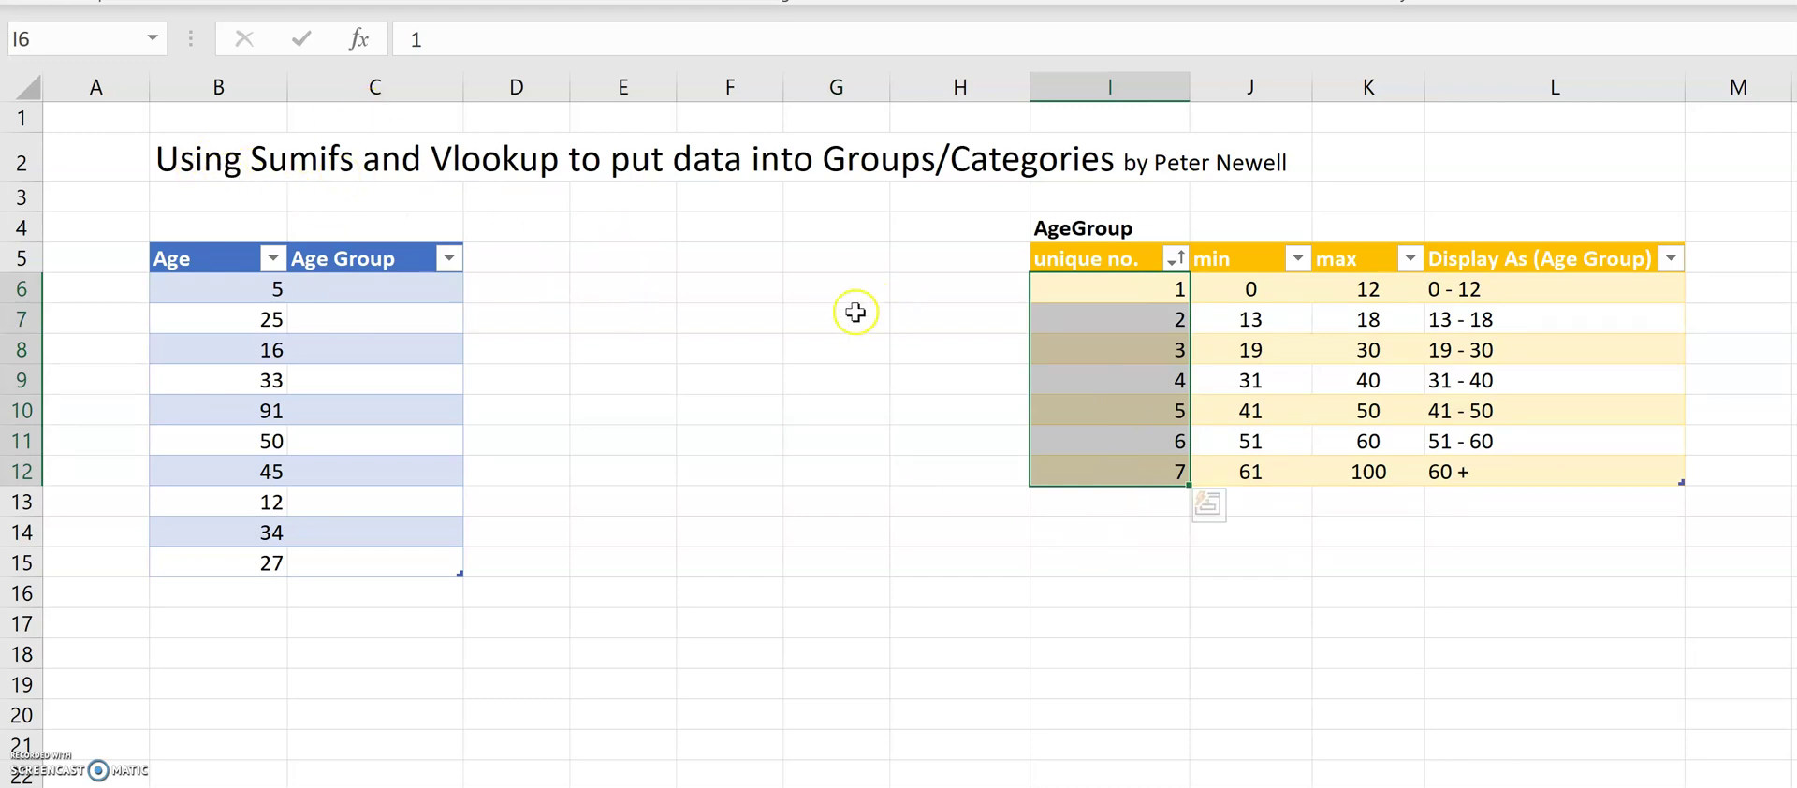
left_click_drag(1107, 290, 1090, 463)
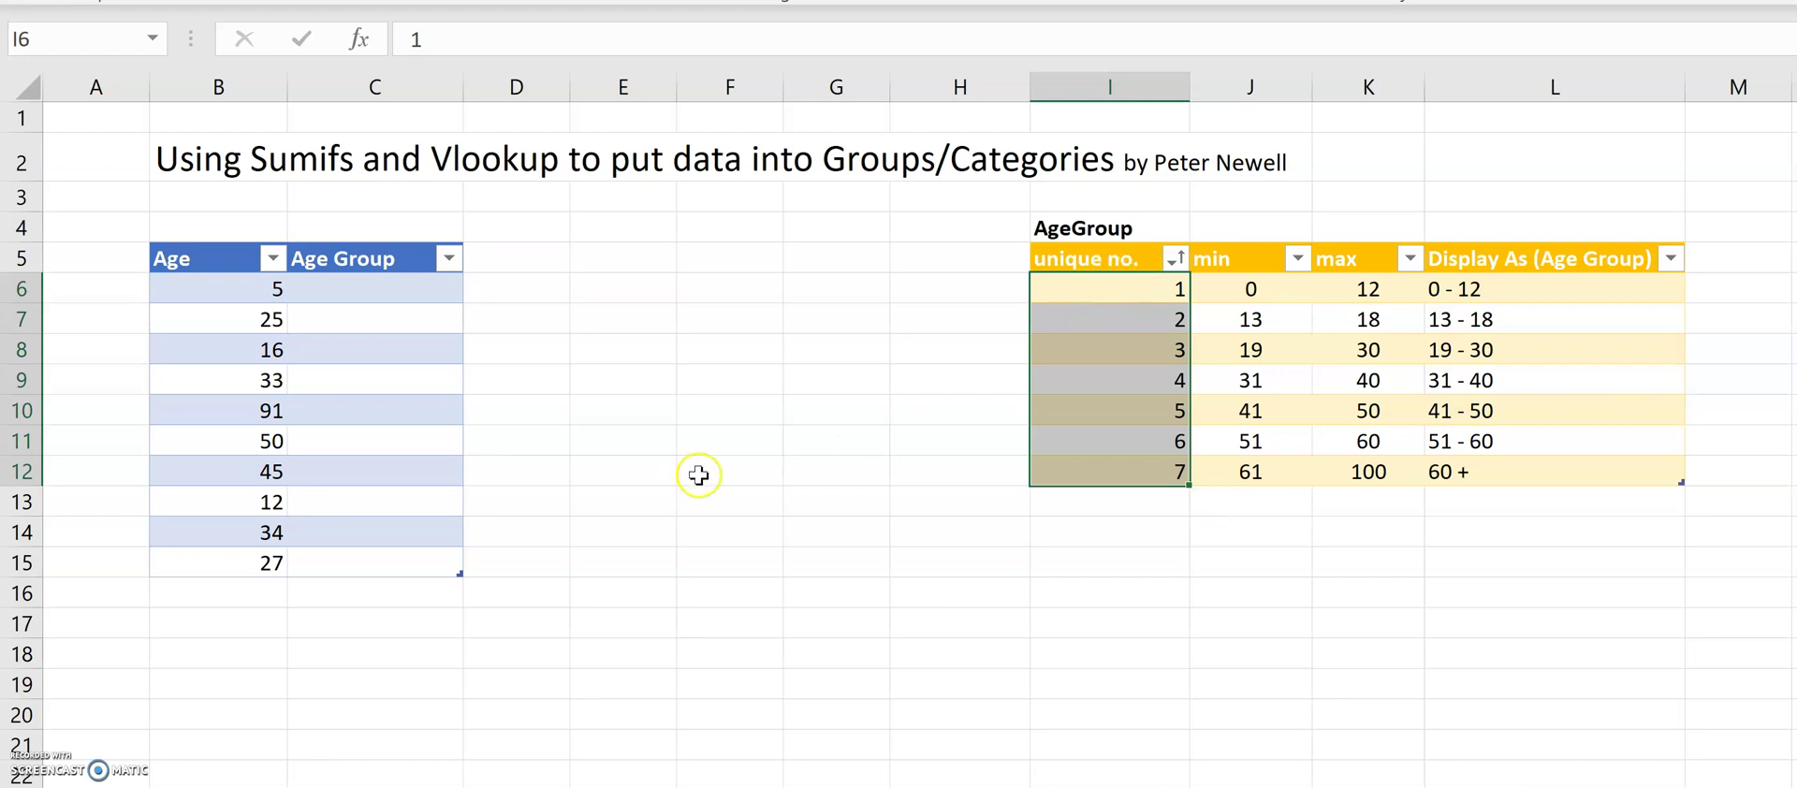
left_click(900, 384)
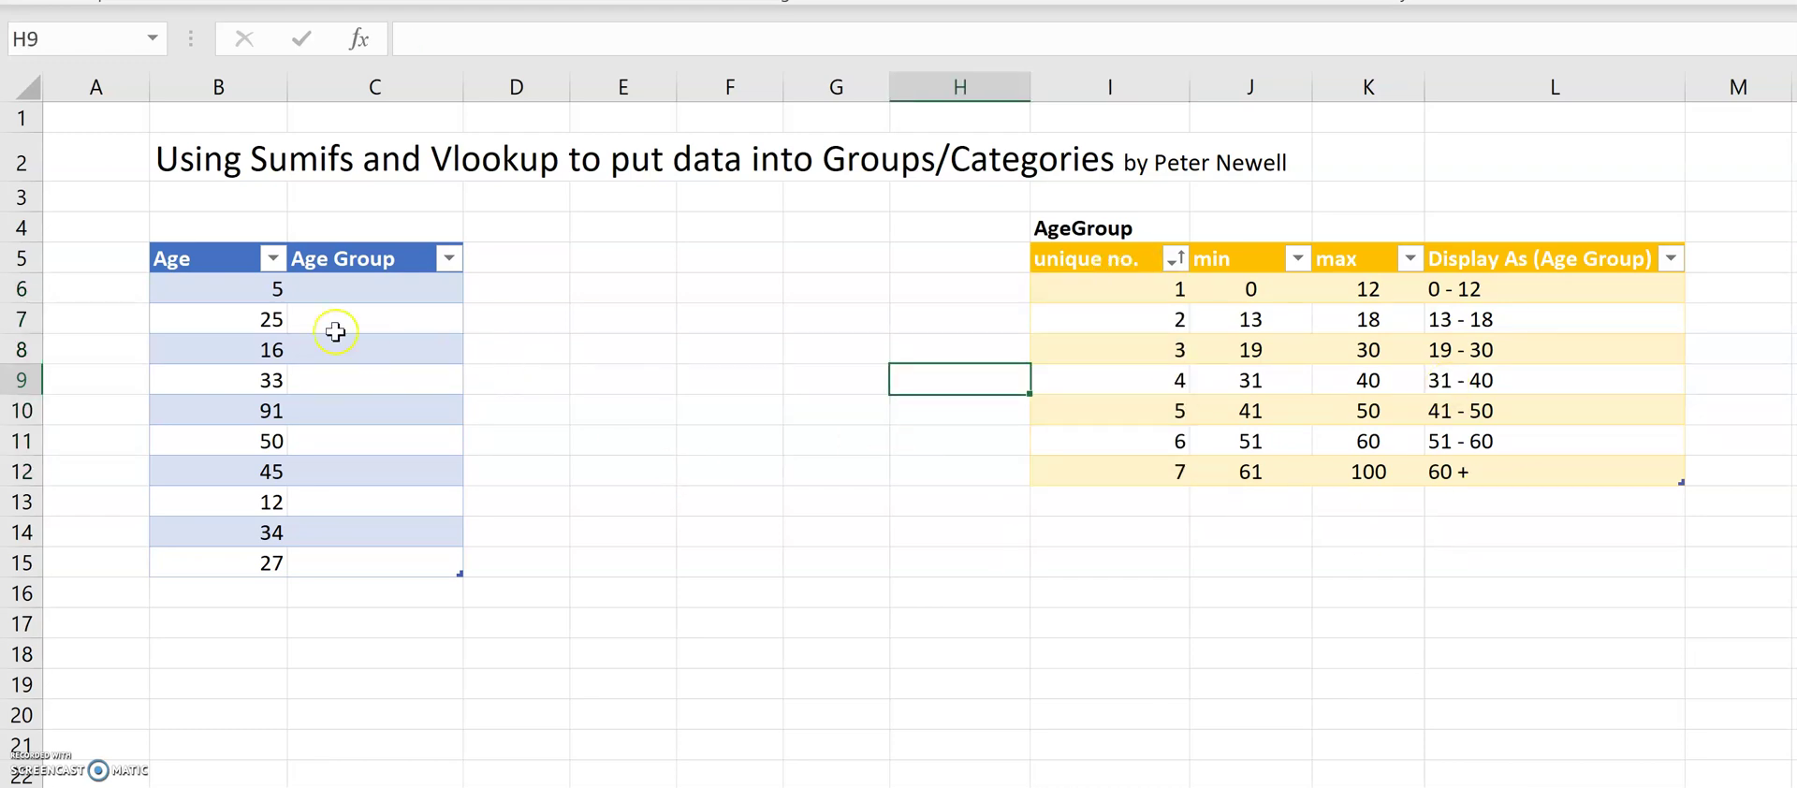
Examine how the first age corresponds to a unique number in the AgeGroup table, and how each number leads to its display label
left_click(222, 289)
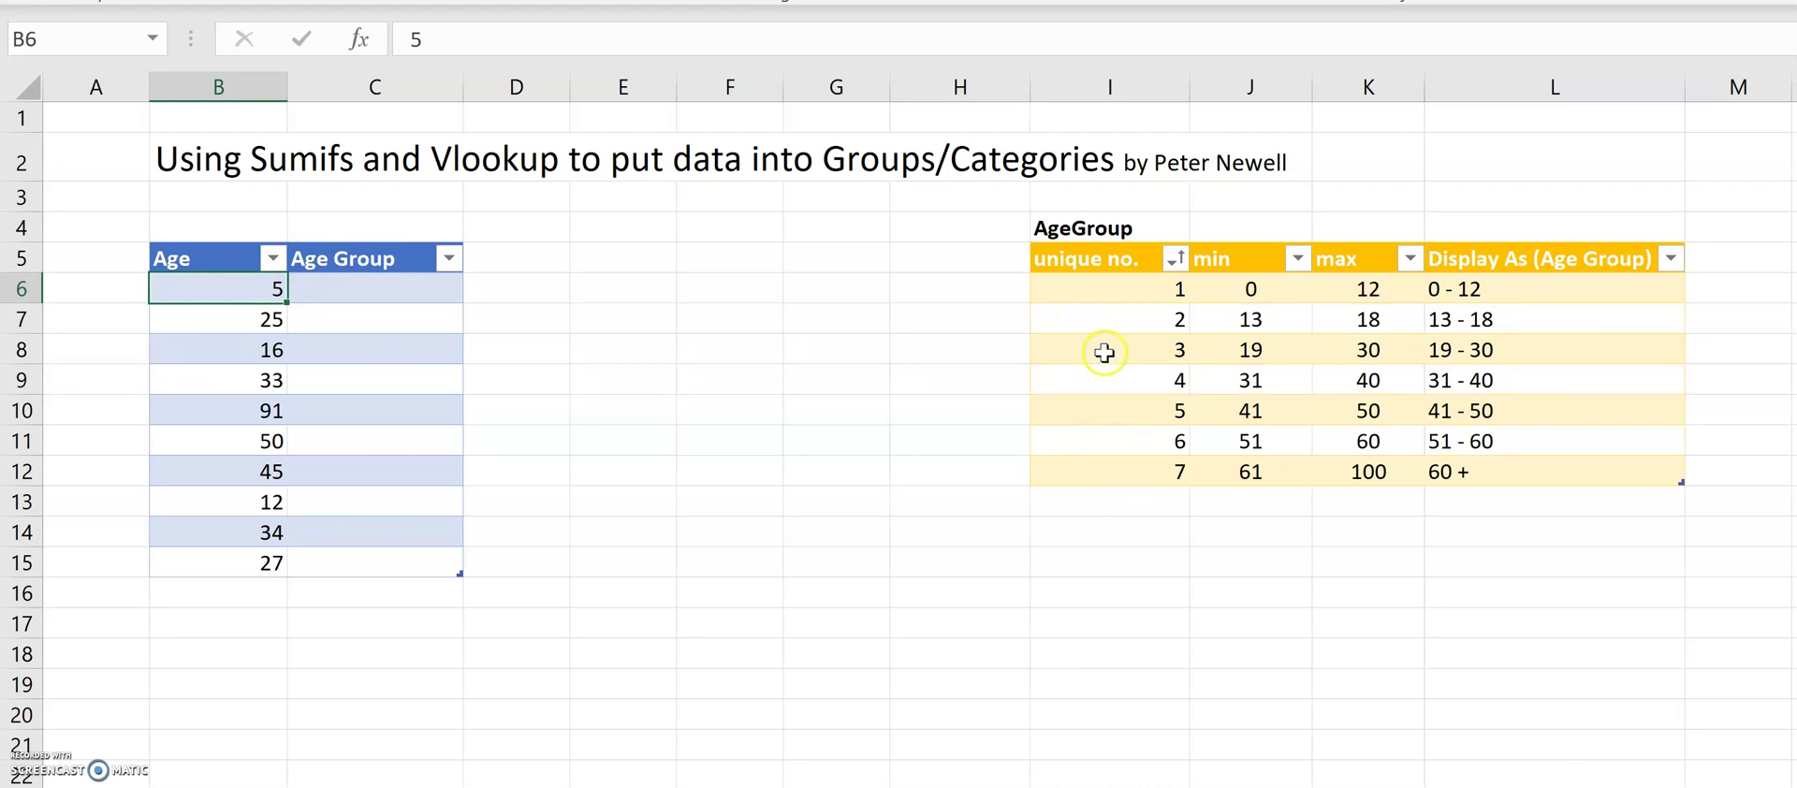
left_click(1133, 289)
left_click(1129, 327)
left_click(1129, 376)
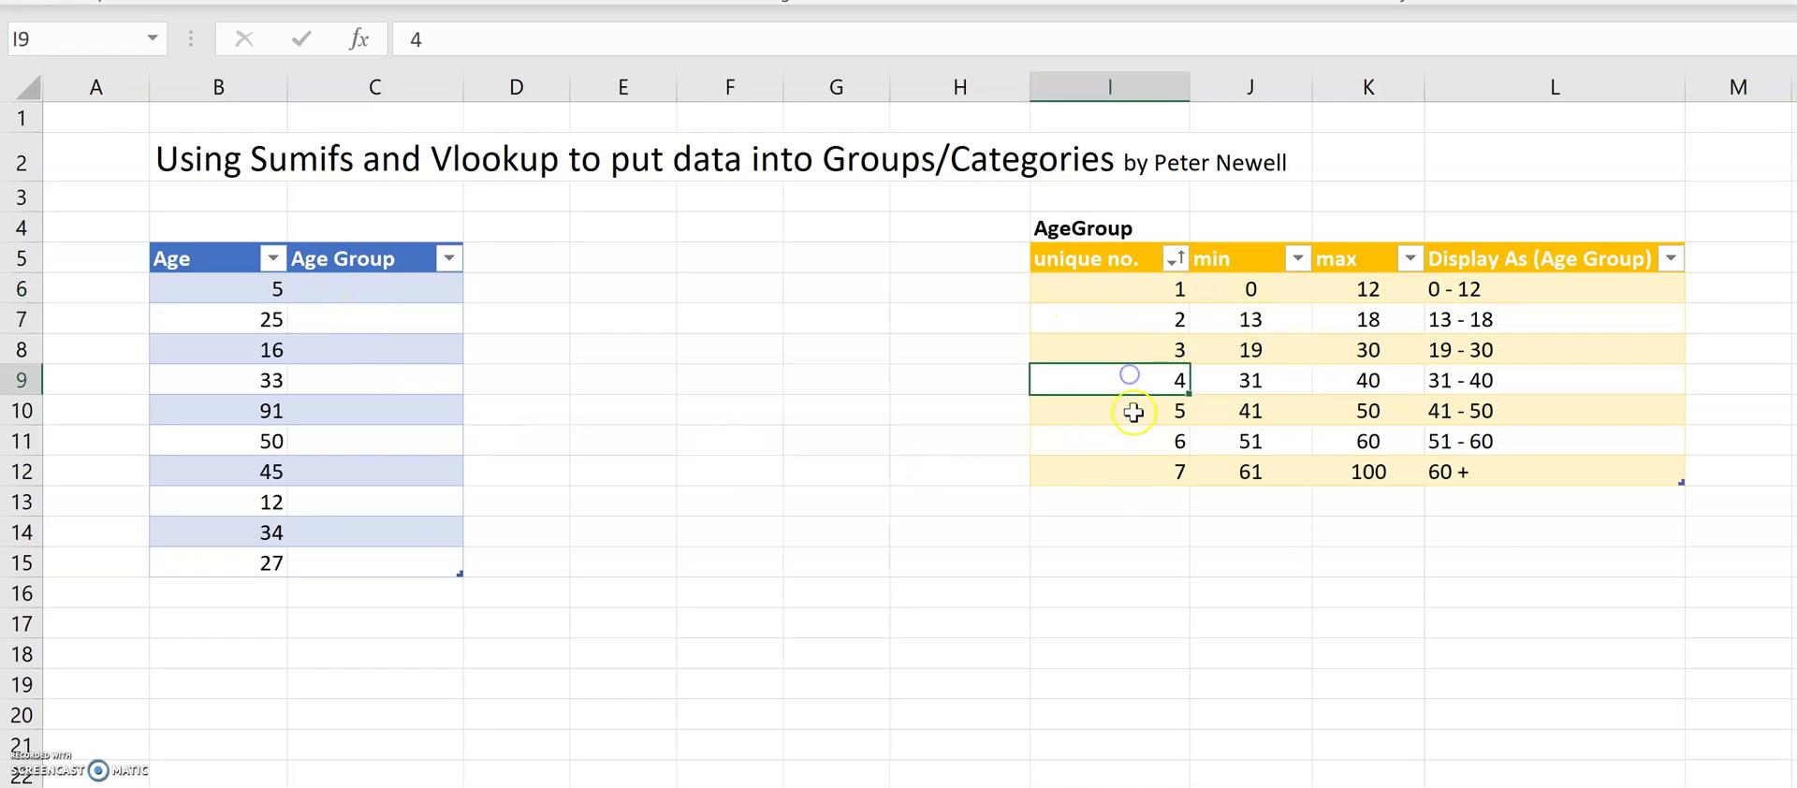
left_click(1120, 294)
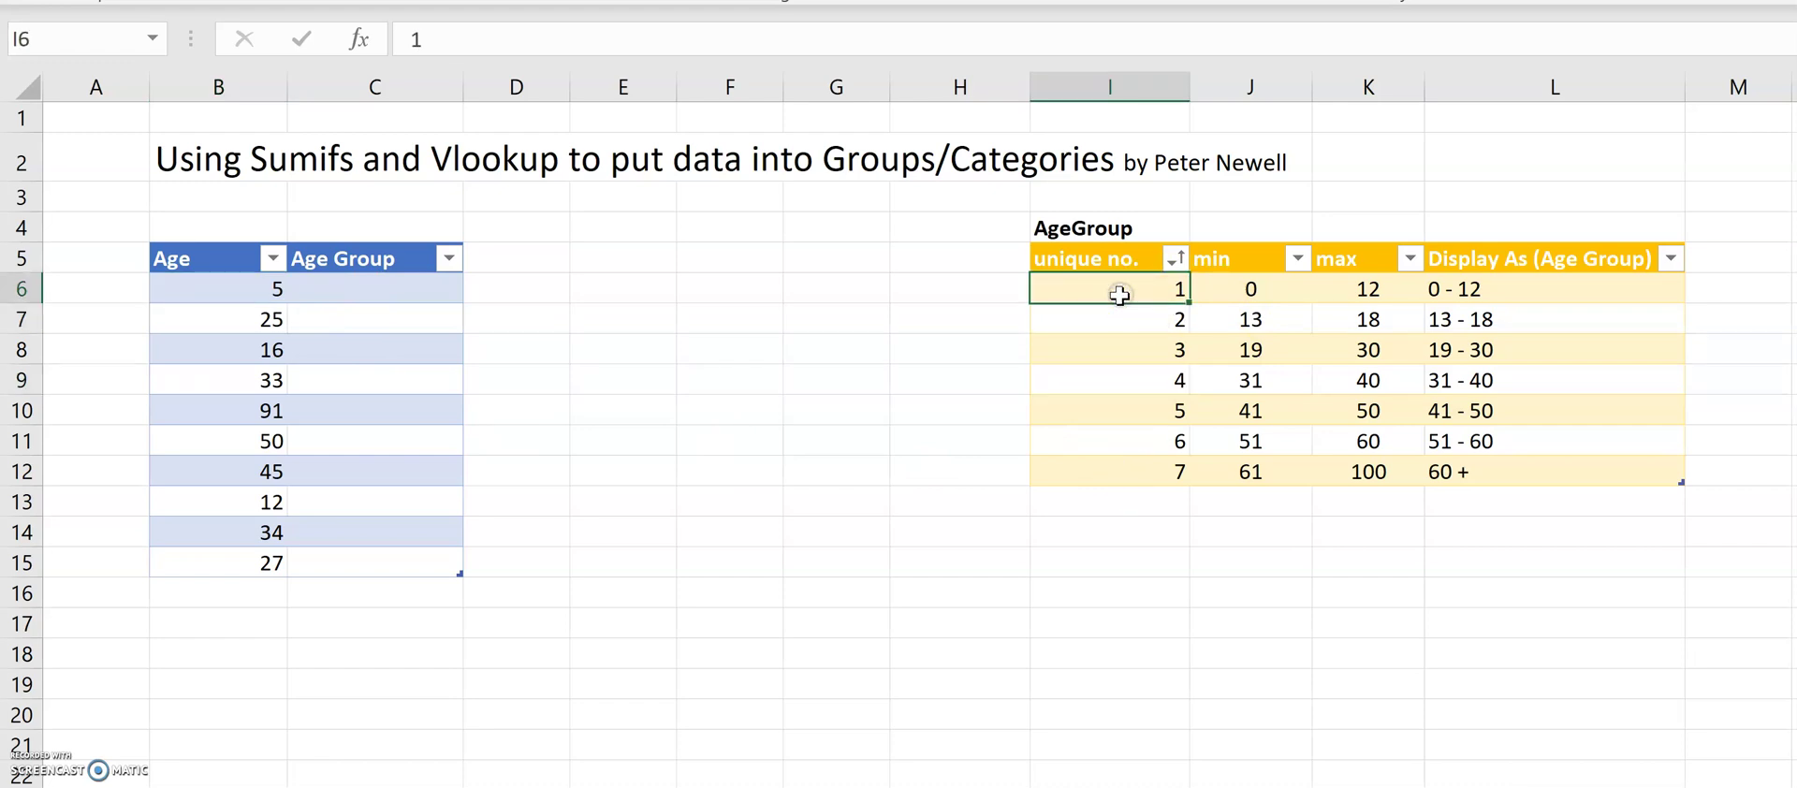
left_click(1501, 293)
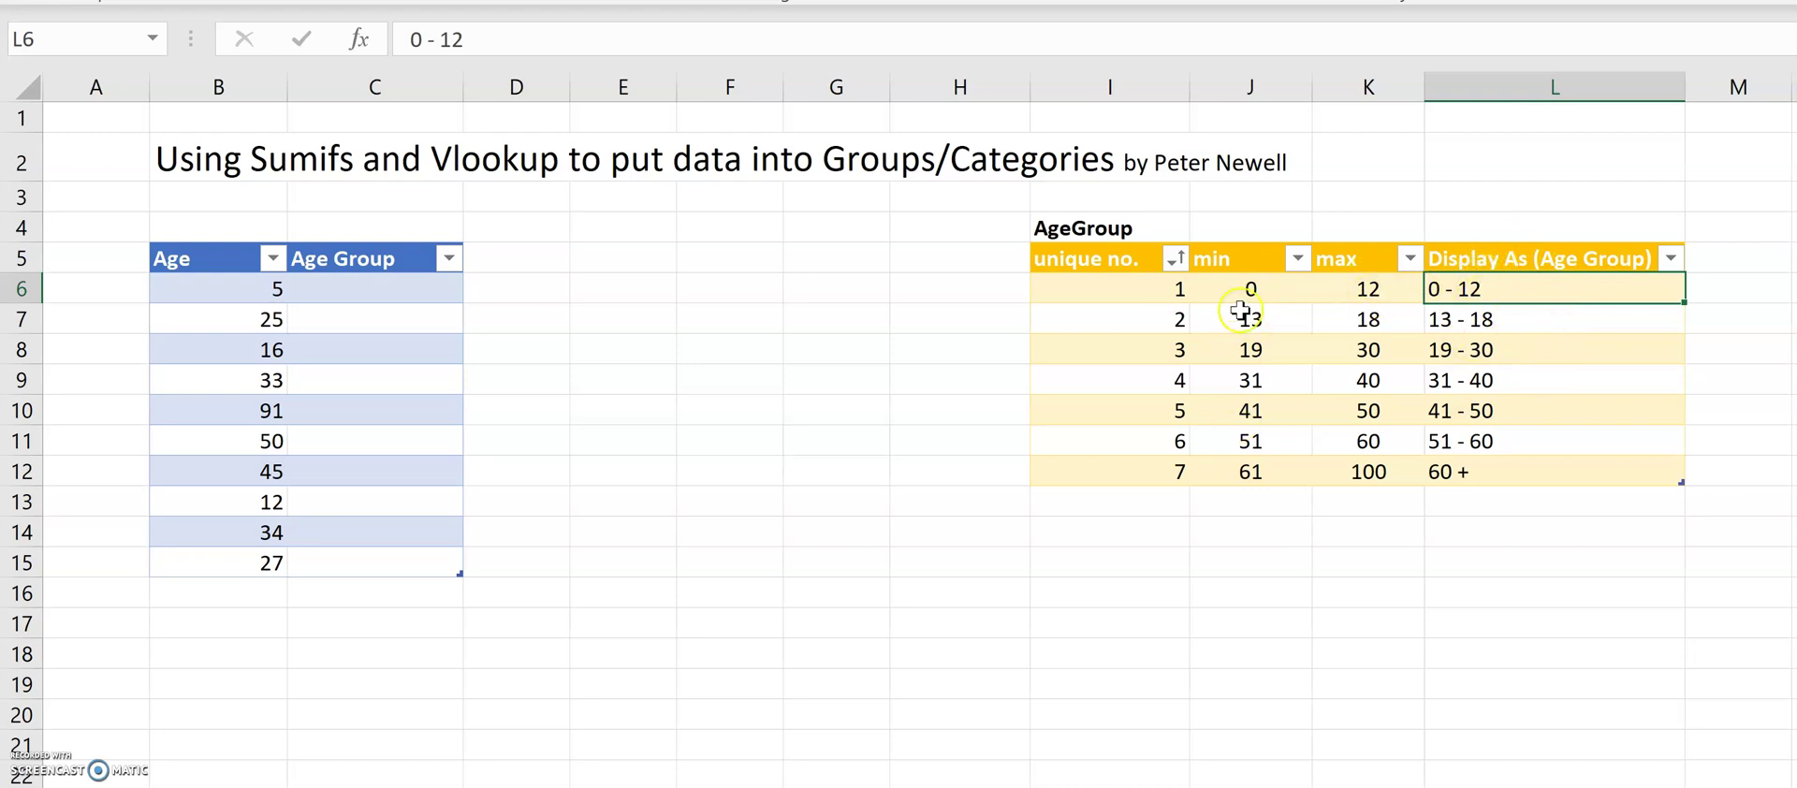
left_click(1123, 291)
left_click(1126, 321)
left_click(1128, 347)
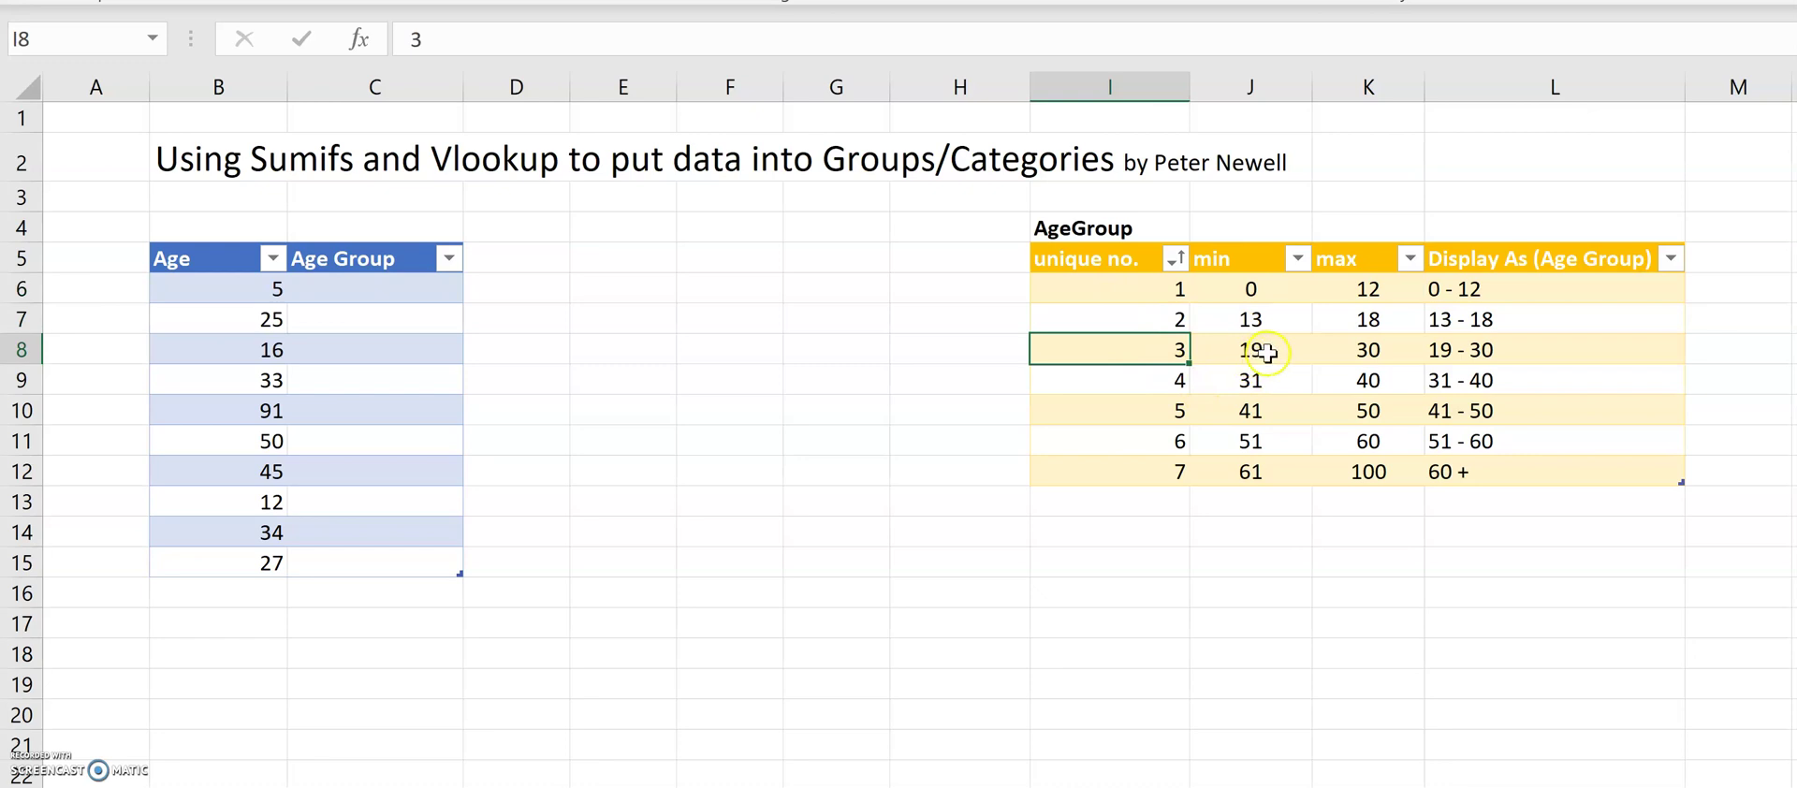
left_click(1519, 357)
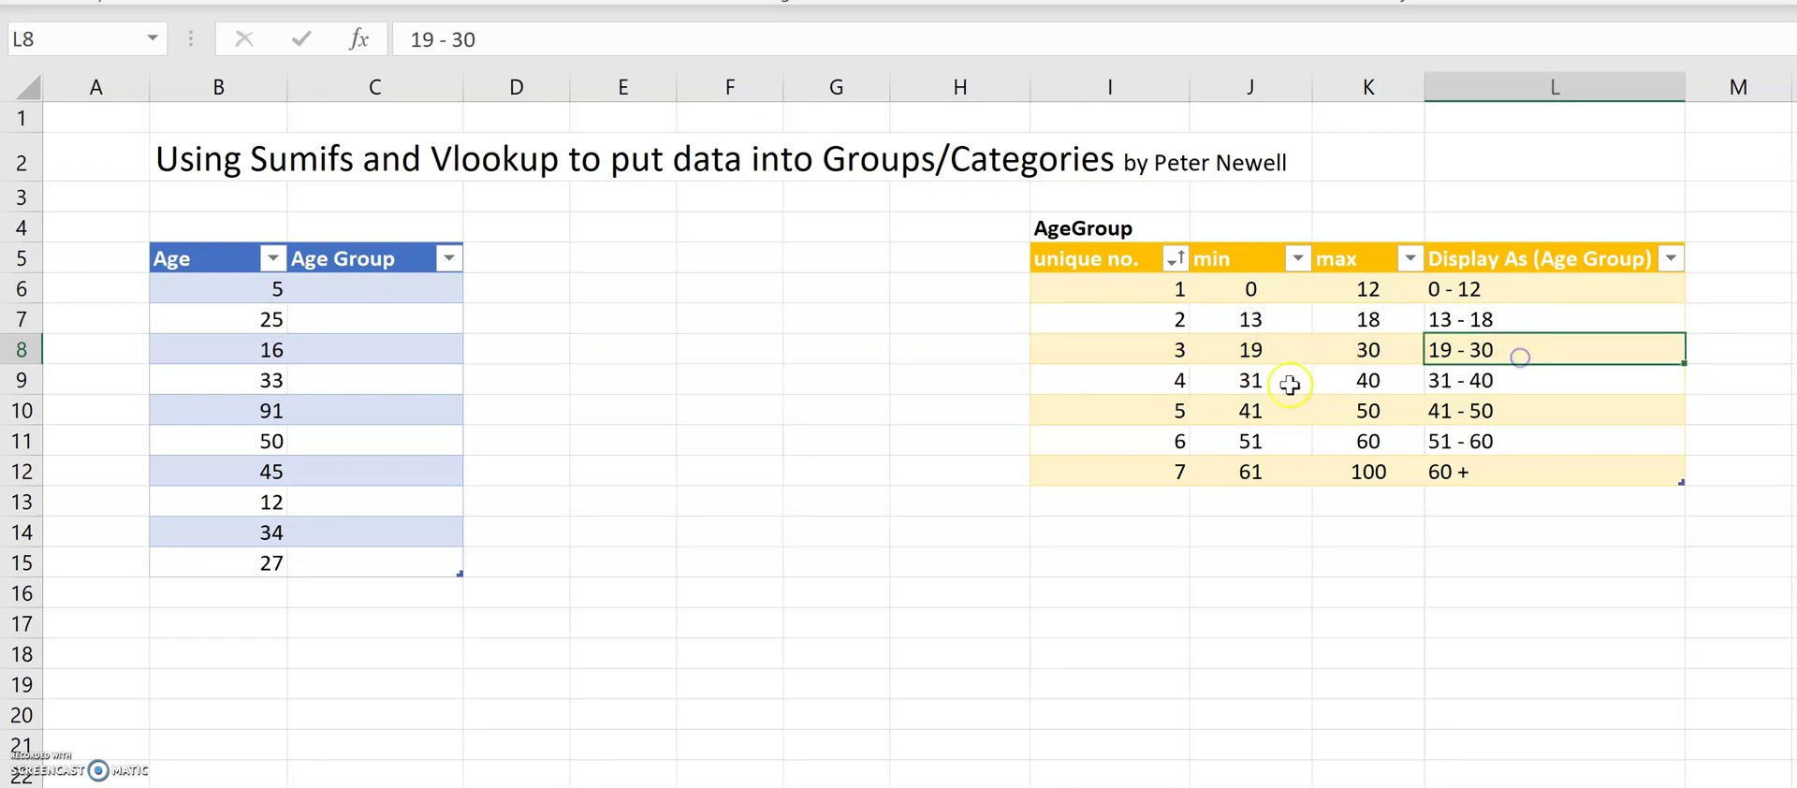
Trace the second age through the AgeGroup table's min, max, unique number and display label columns
left_click(270, 313)
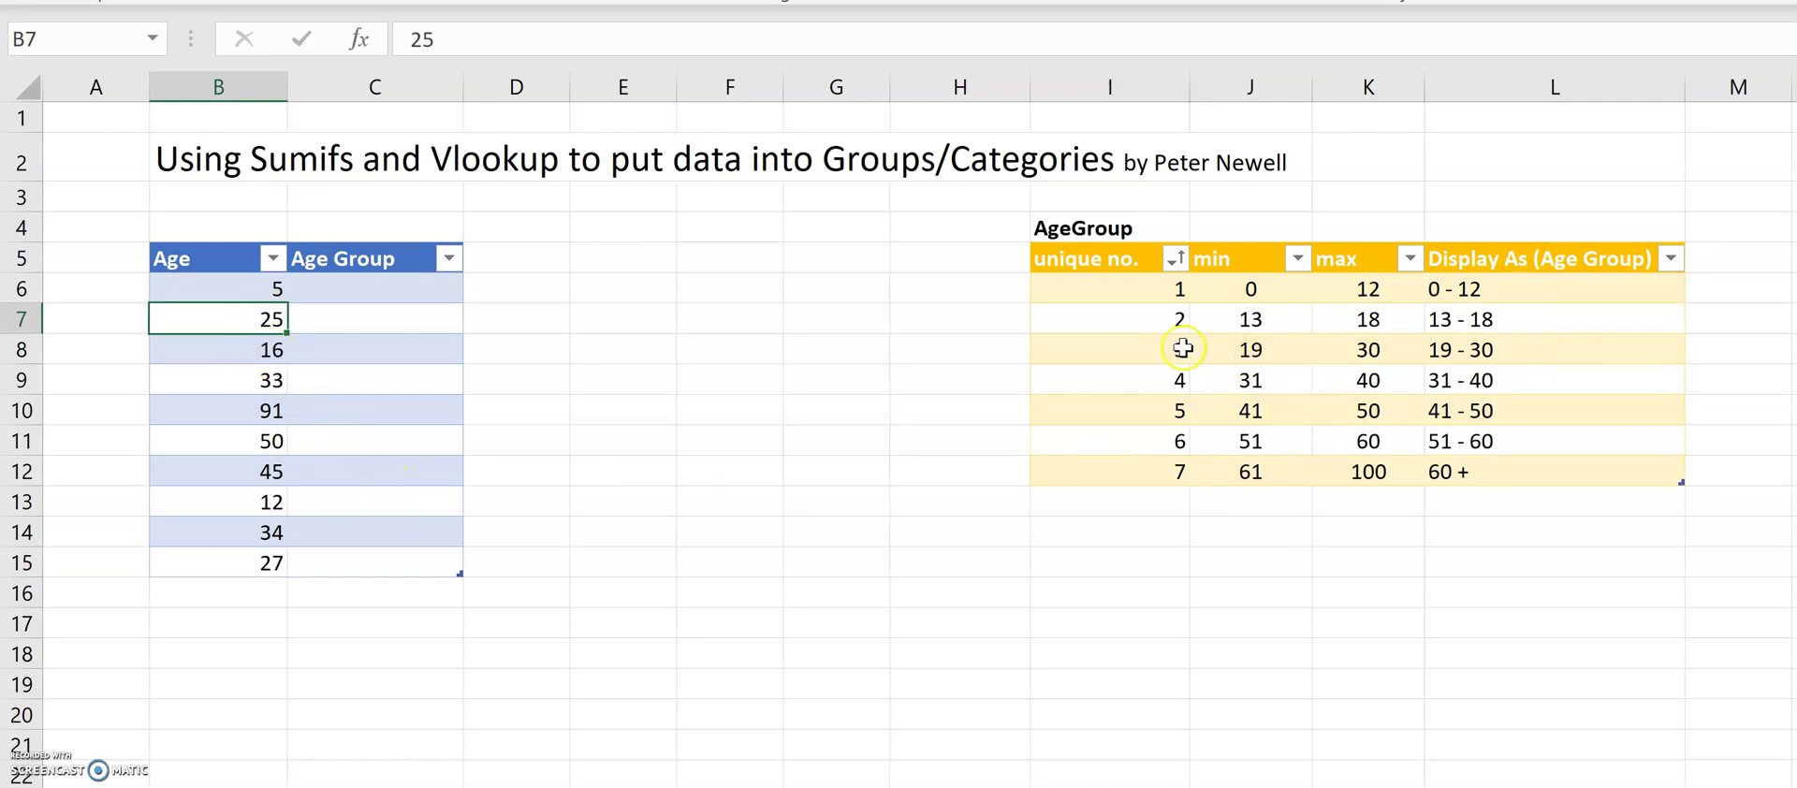
left_click(1258, 352)
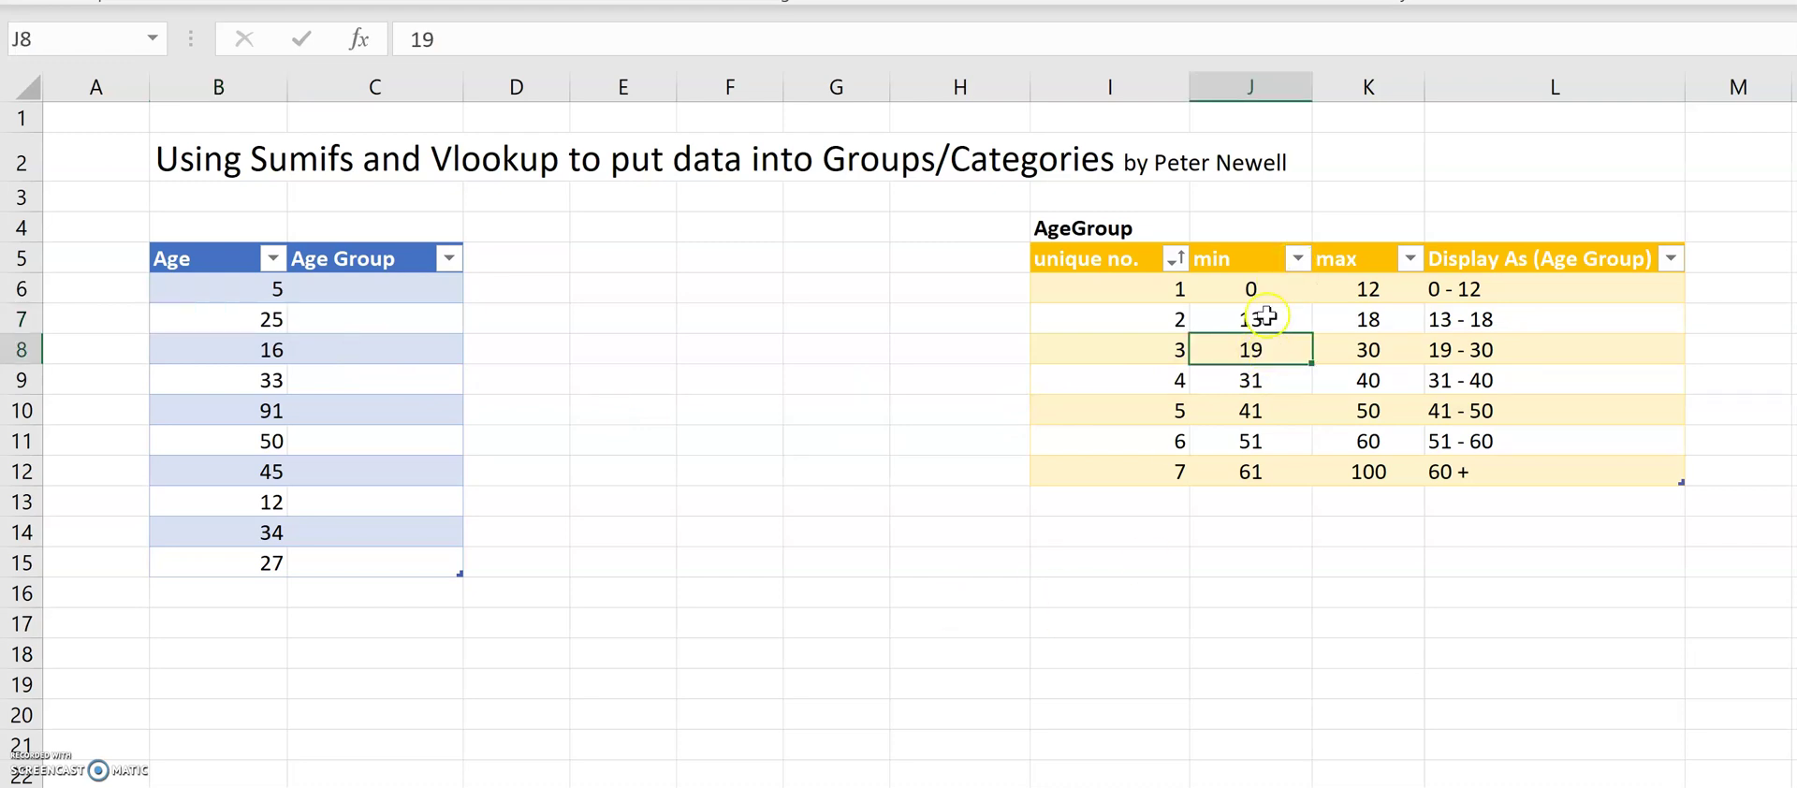
left_click(1371, 350)
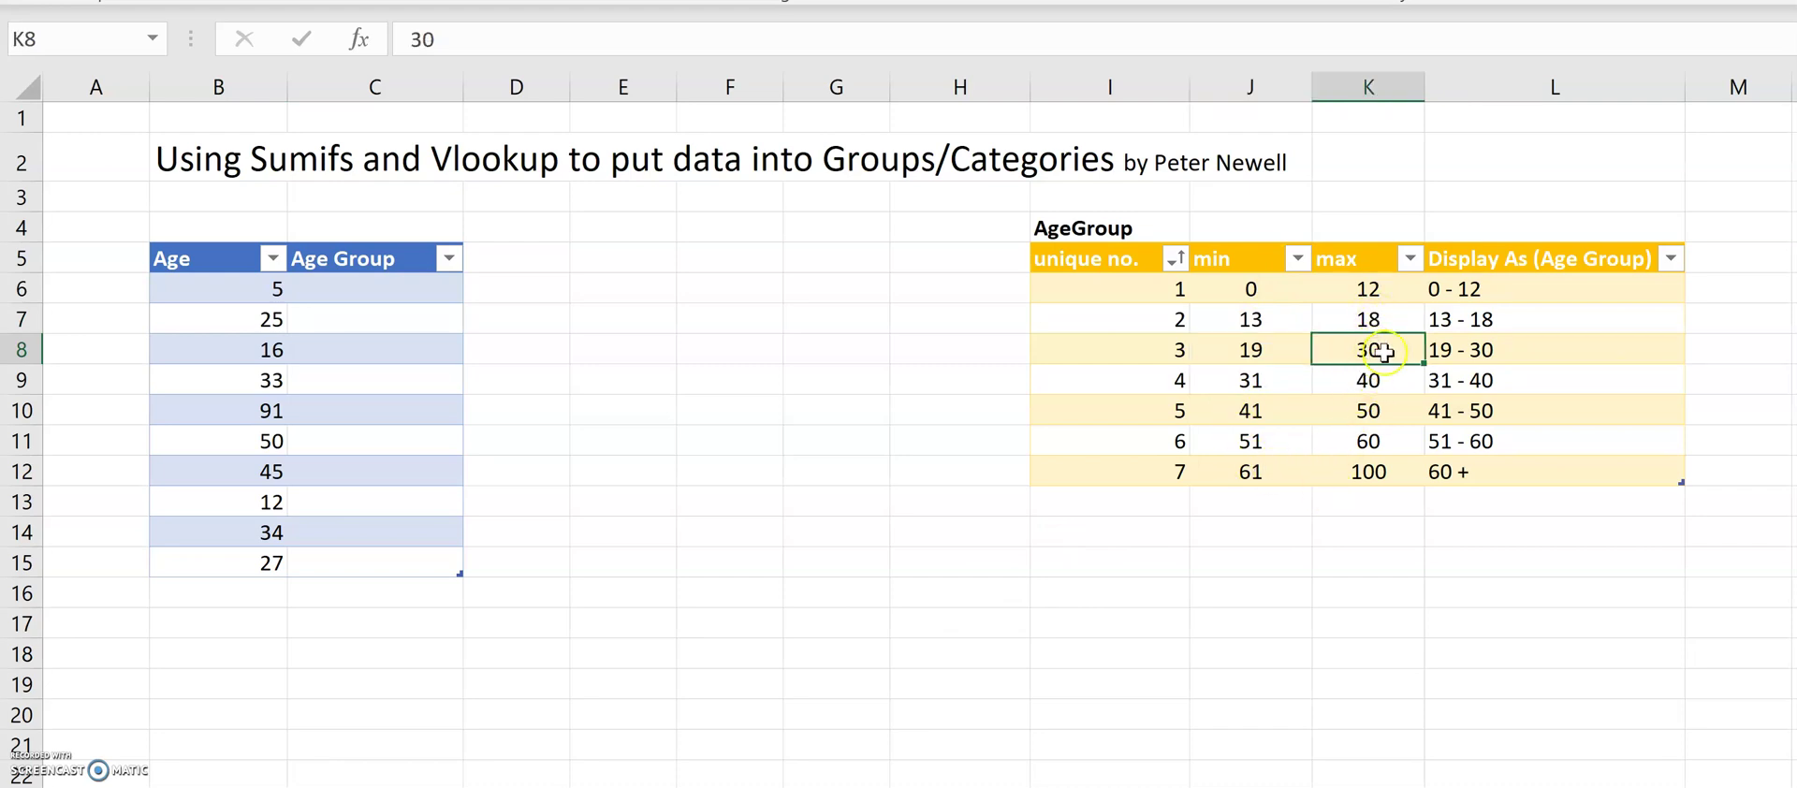
left_click(1147, 348)
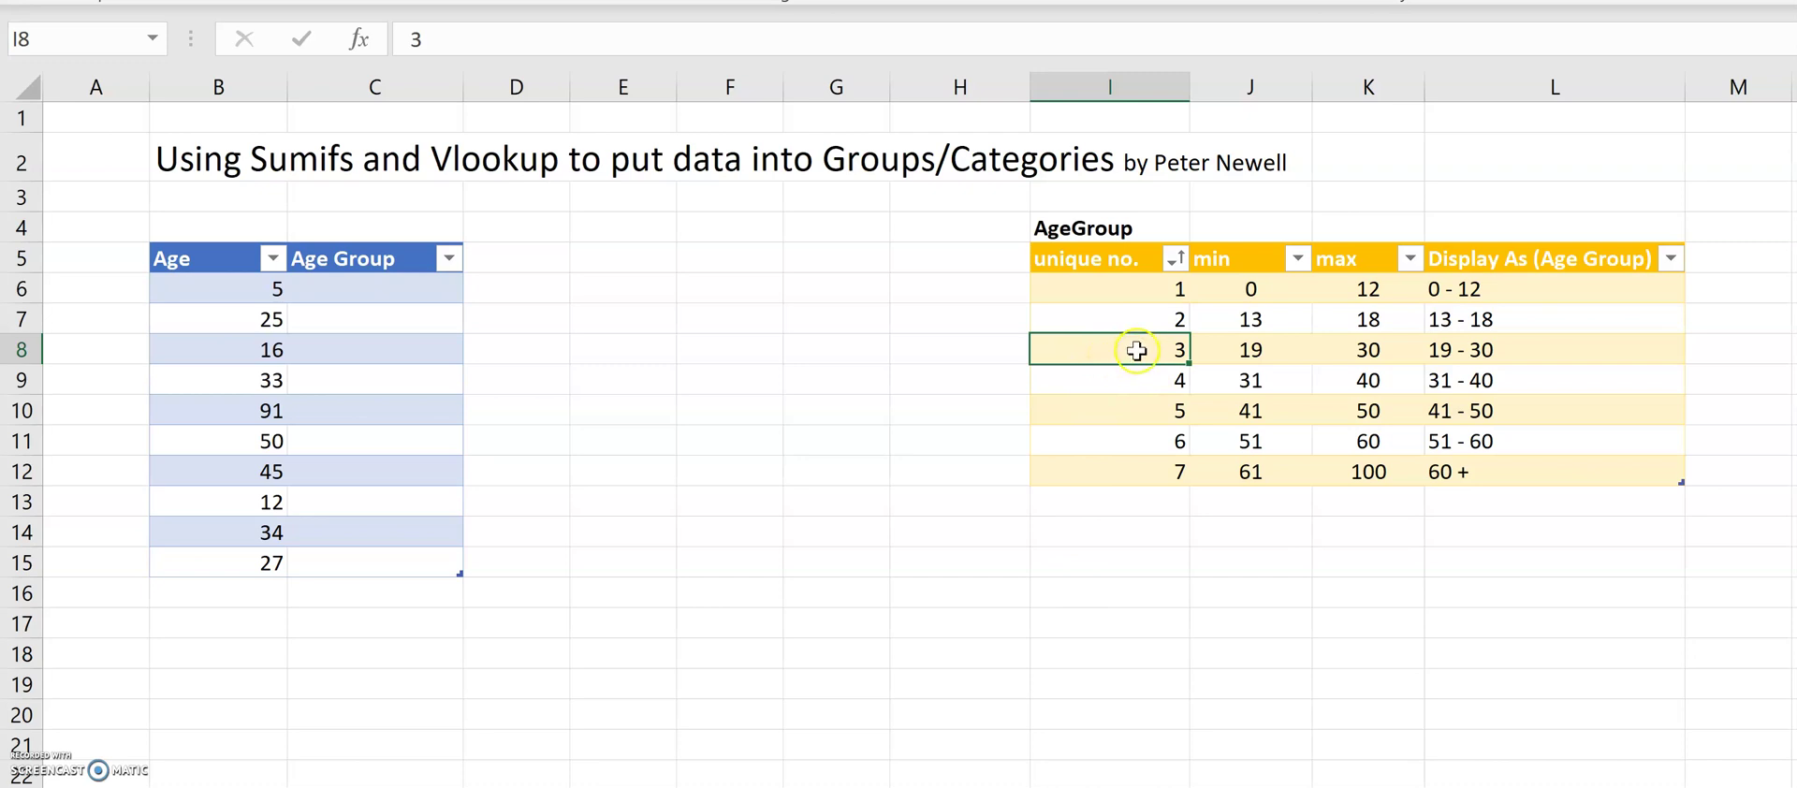
left_click(1535, 348)
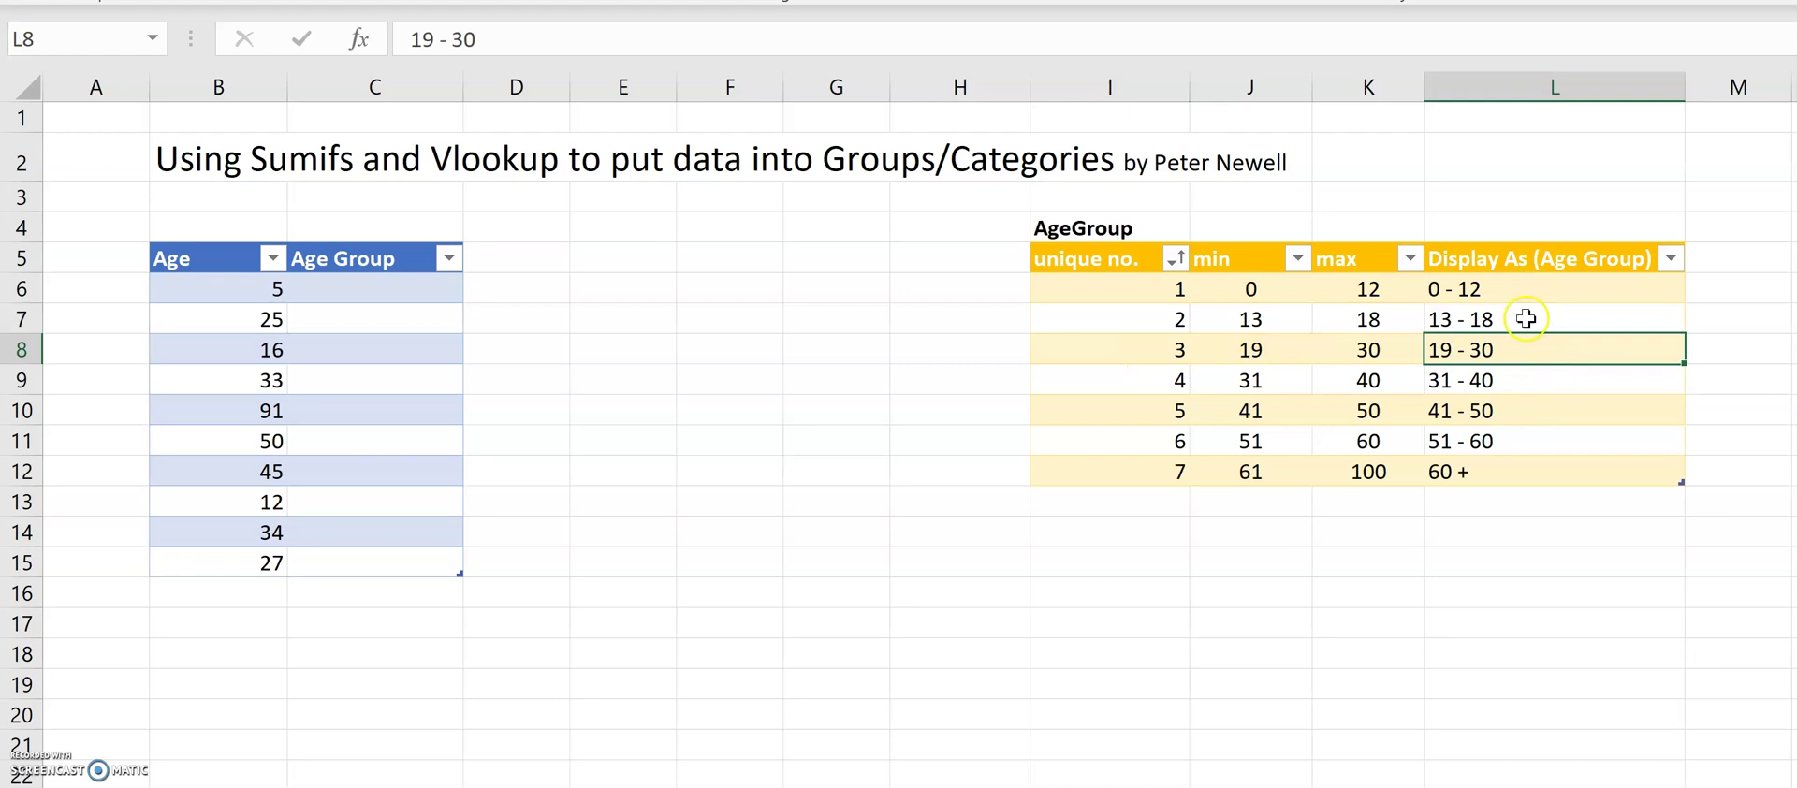
left_click(787, 410)
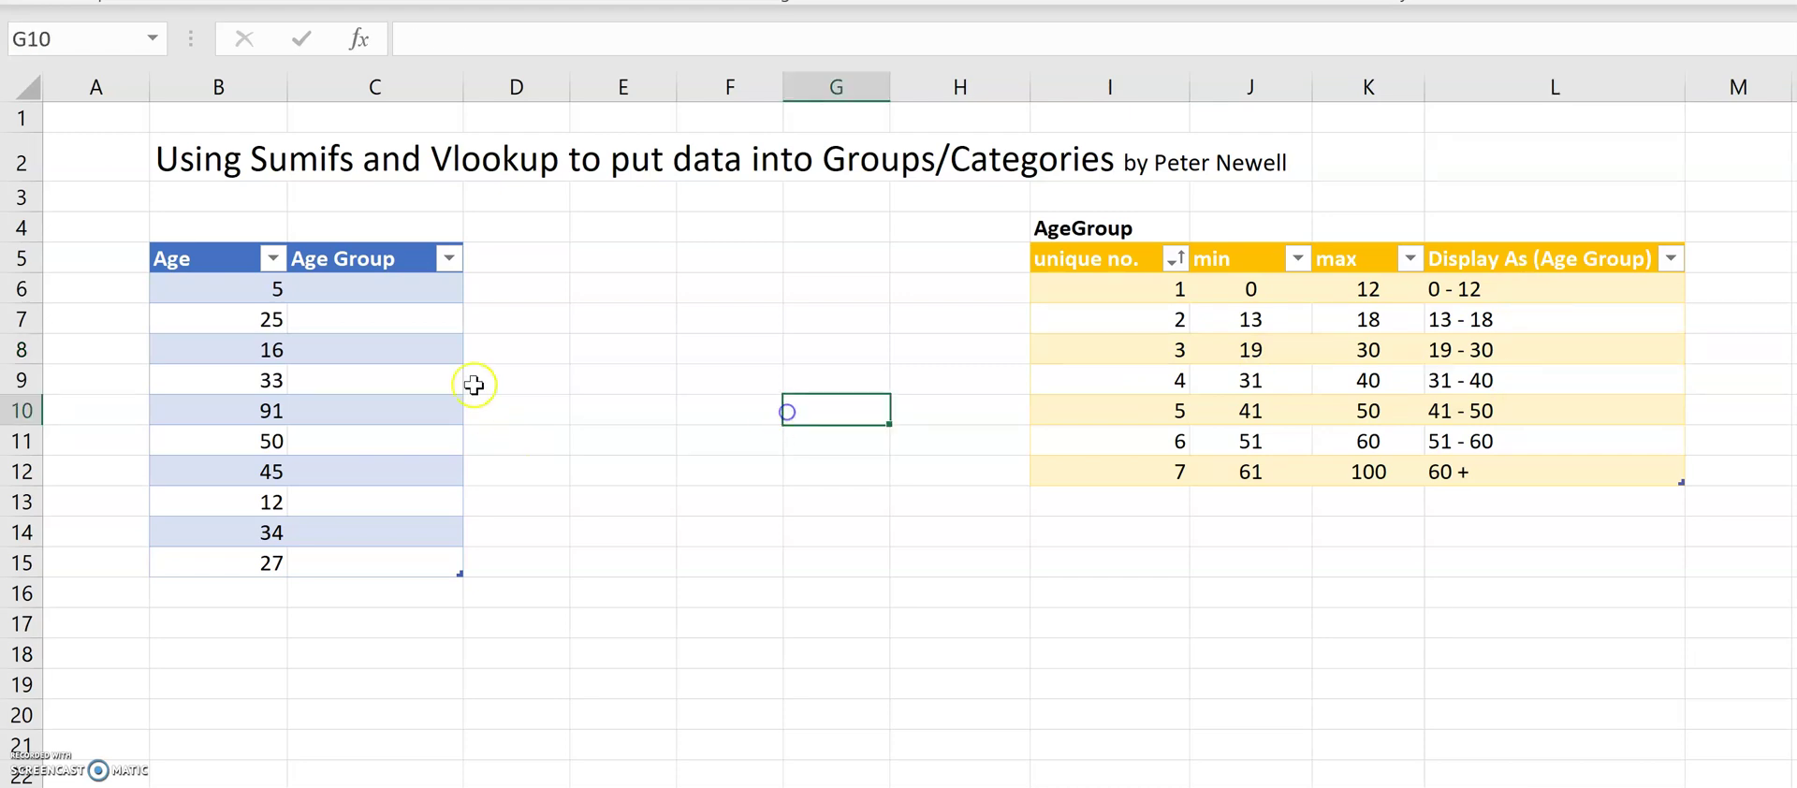
Start a SUMIFS formula in the first Age Group cell, C6, with AgeGroup[unique no.] as the sum range
left_click(354, 289)
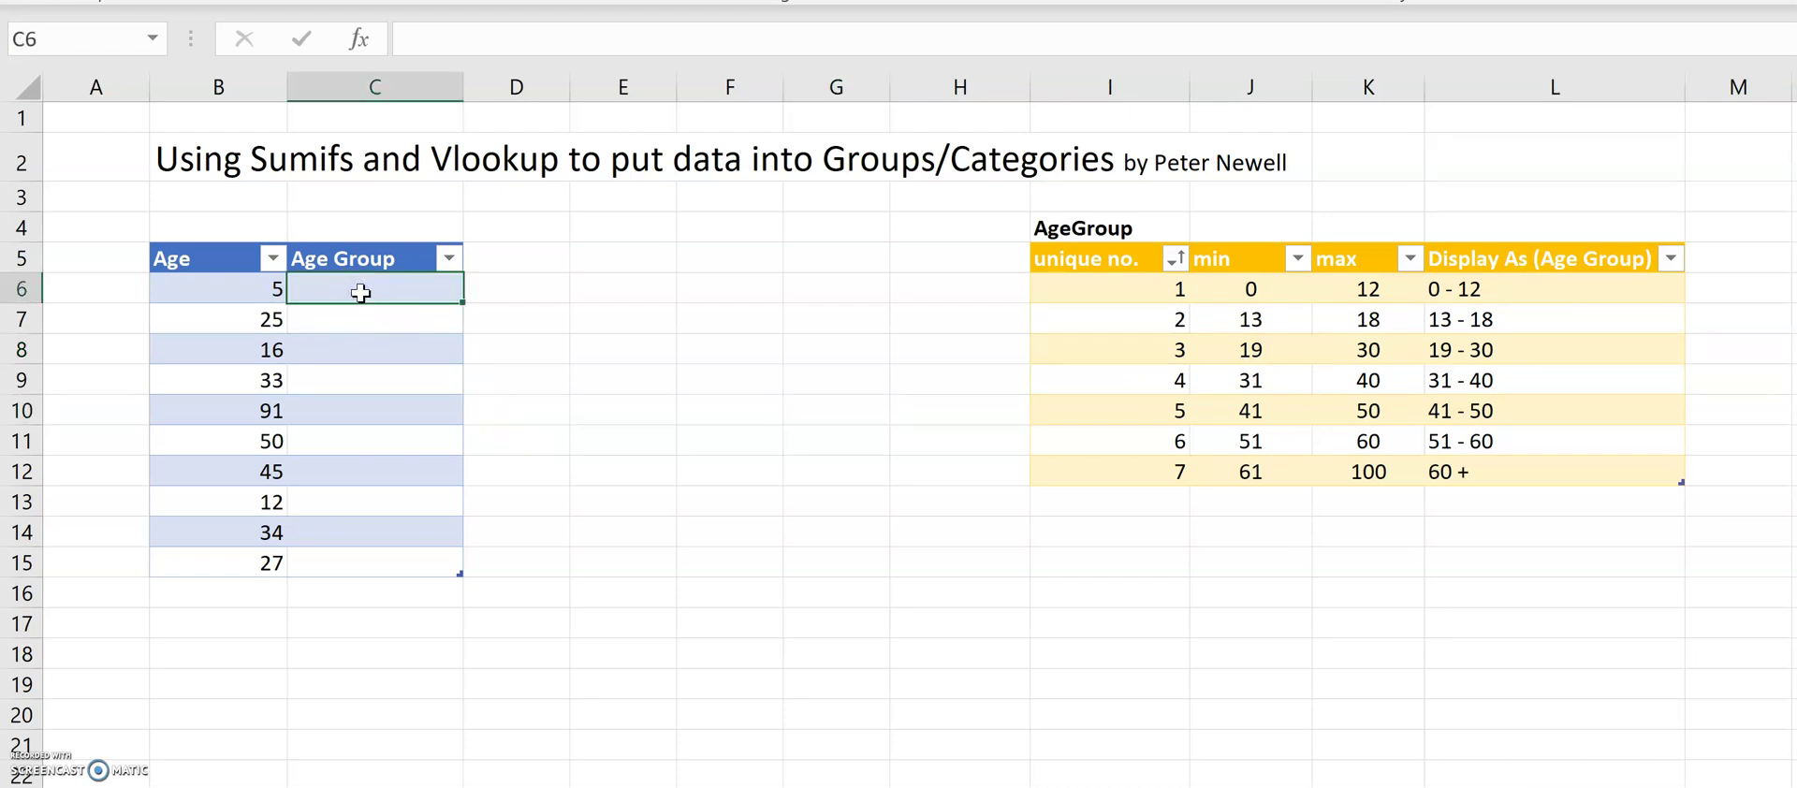
left_click(389, 288)
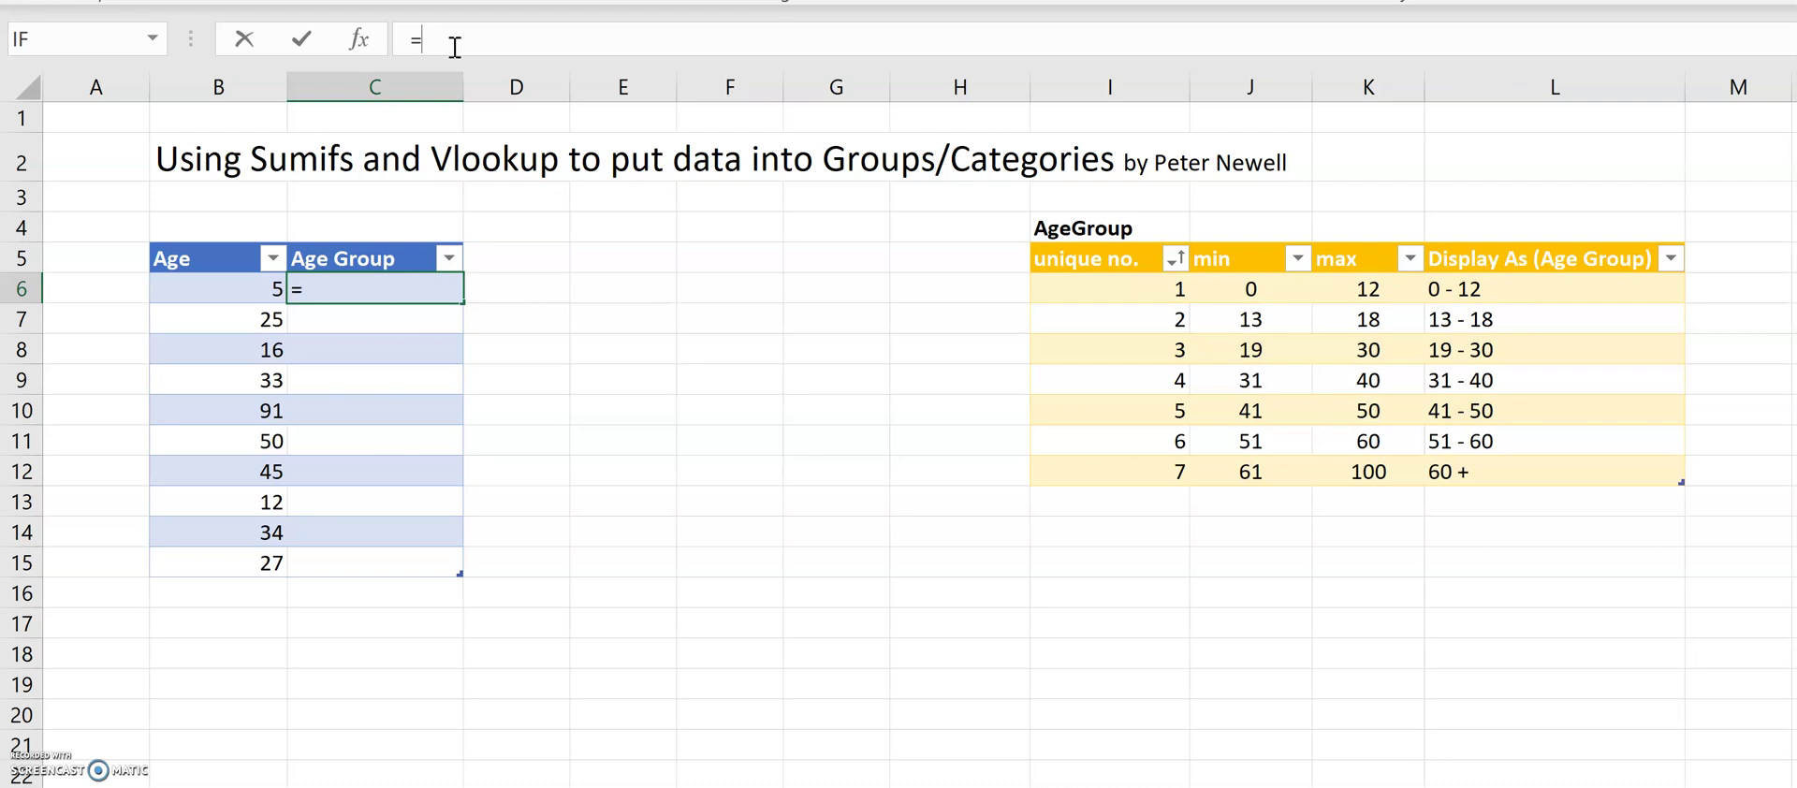
type("sumifs(")
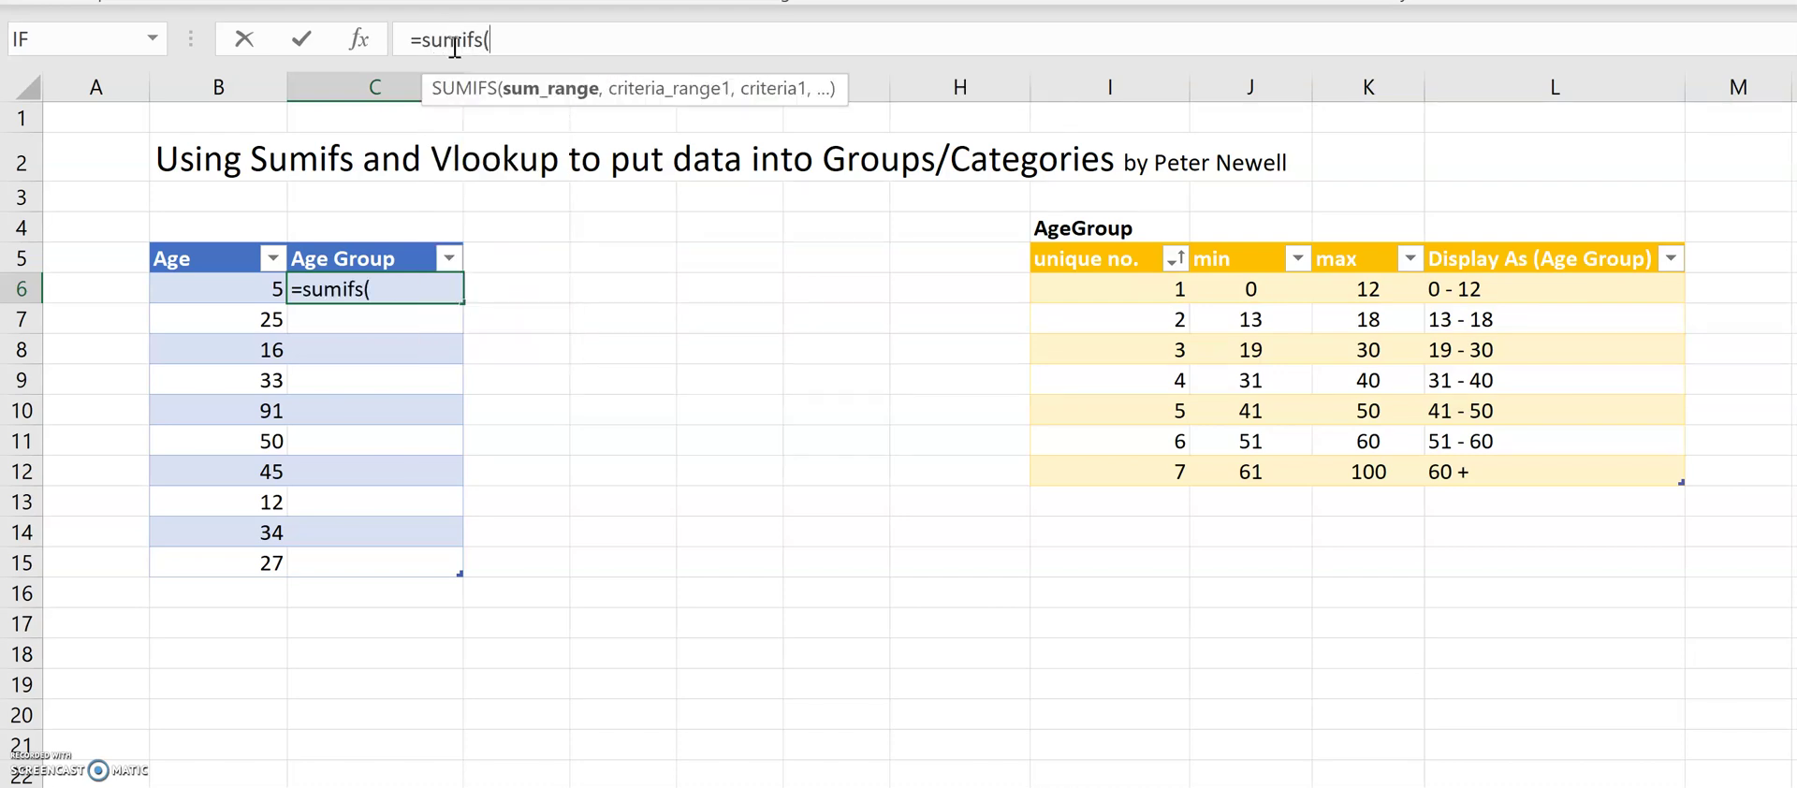
left_click(1111, 287)
left_click_drag(1112, 287, 1106, 462)
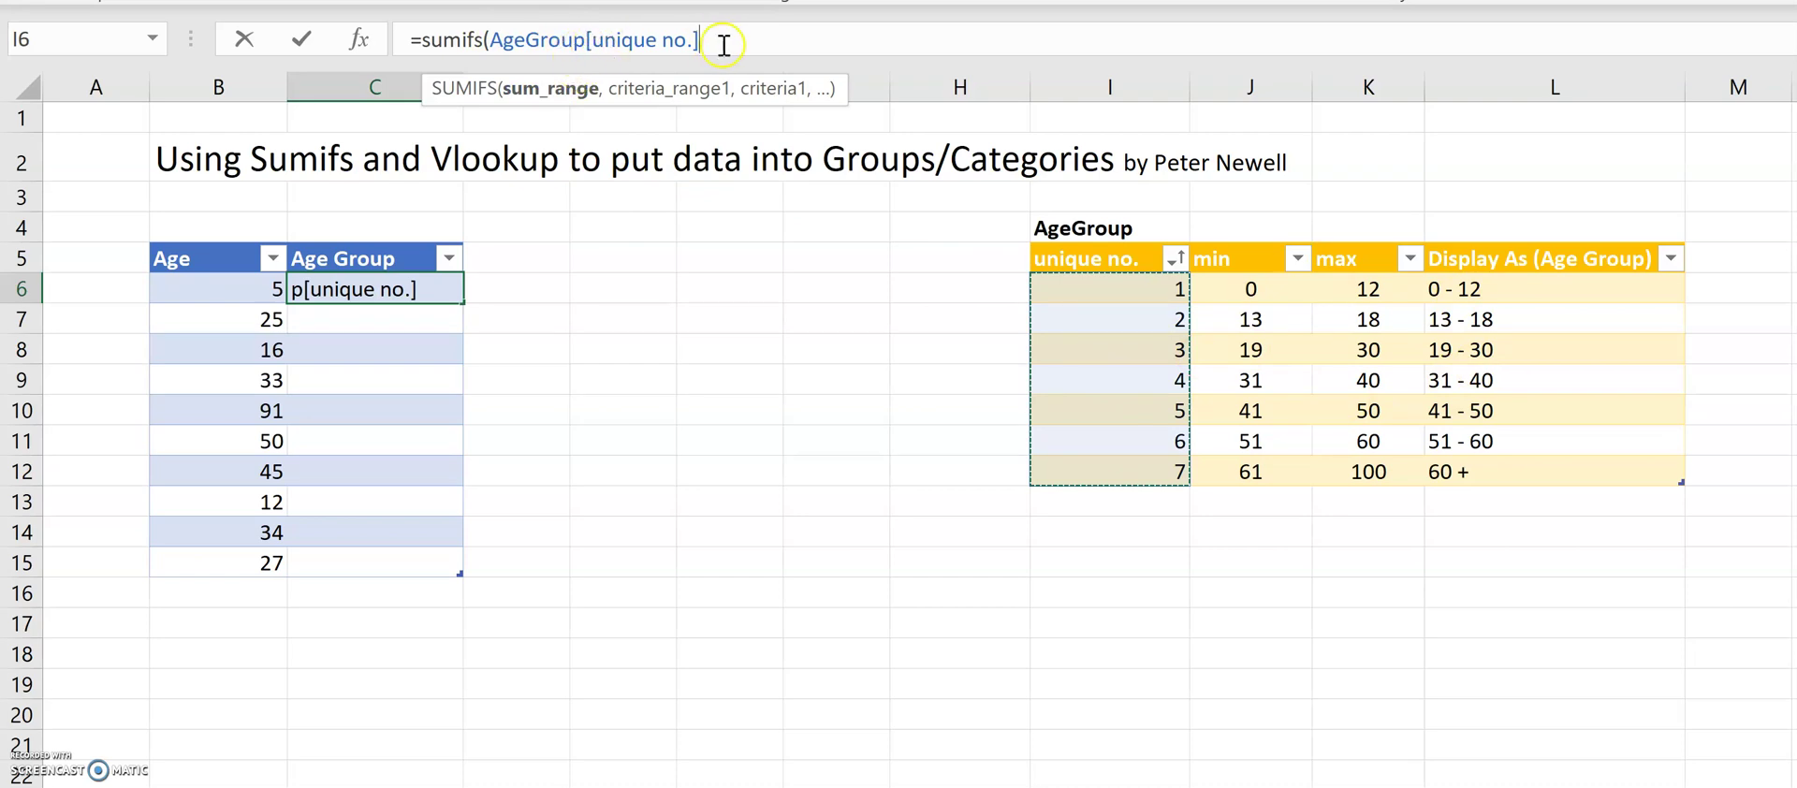
type(",")
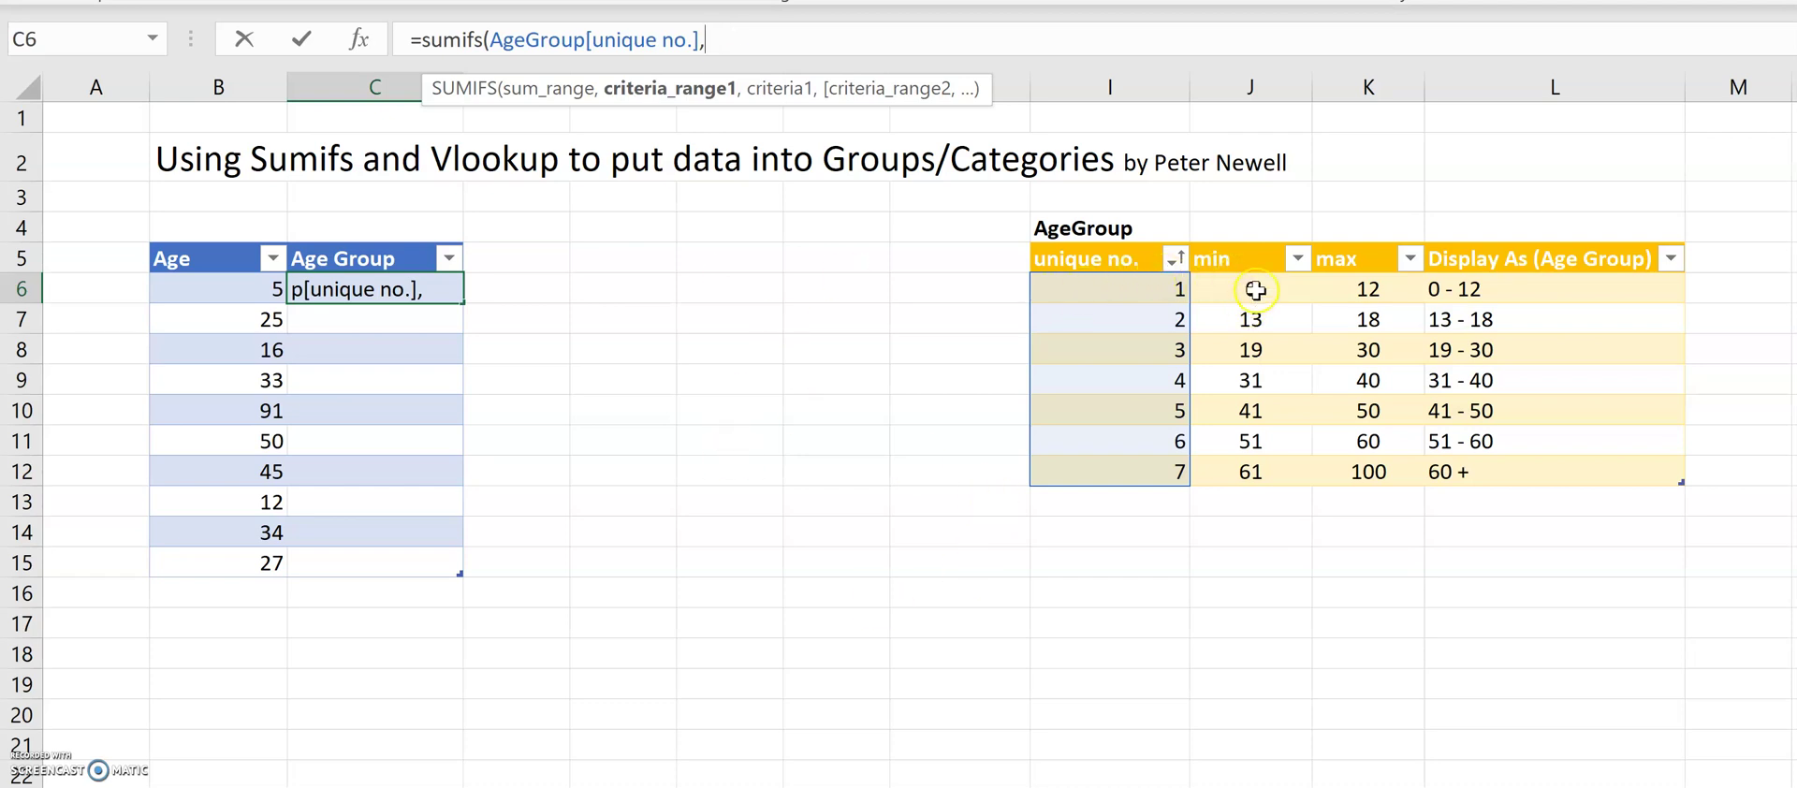
left_click_drag(1255, 289, 1249, 463)
left_click(946, 40)
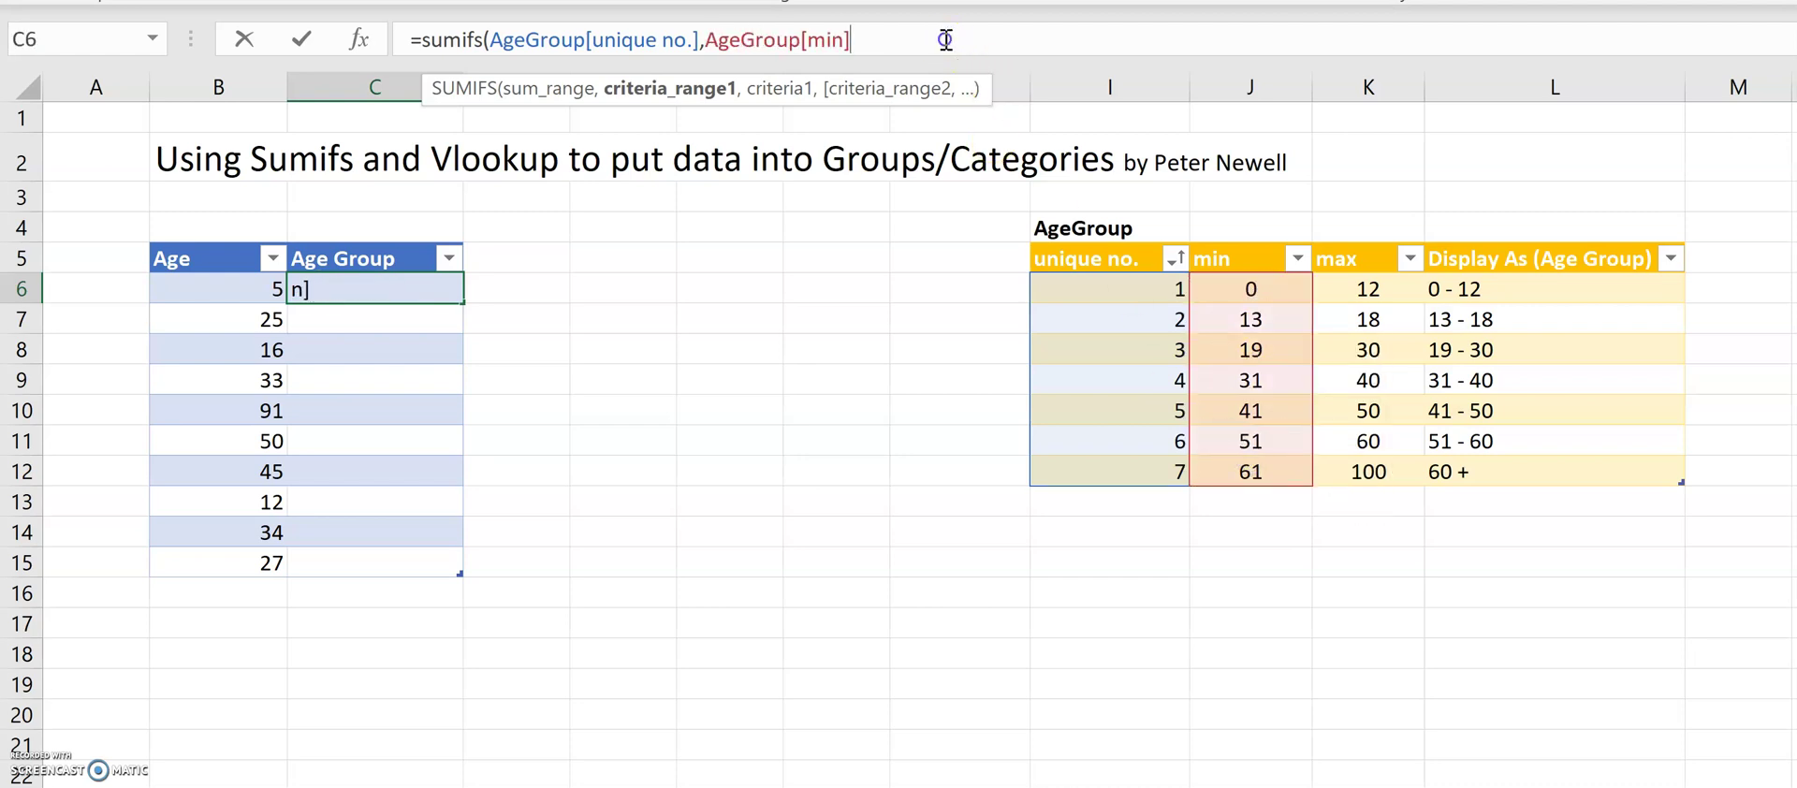
type(",")
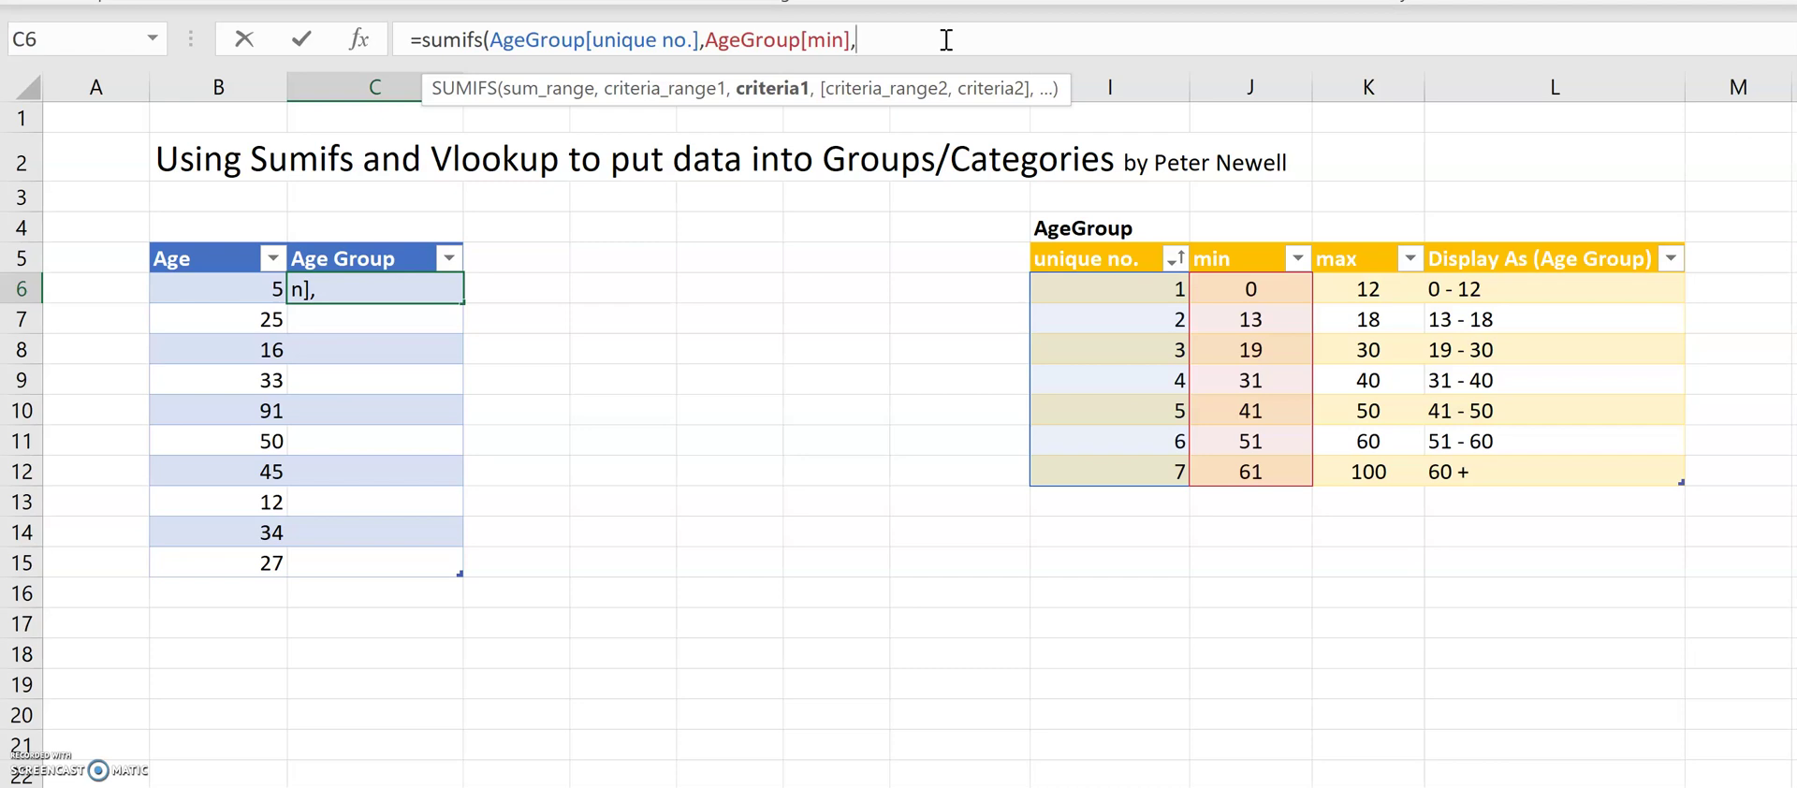
type("\"<=\"&")
left_click(197, 290)
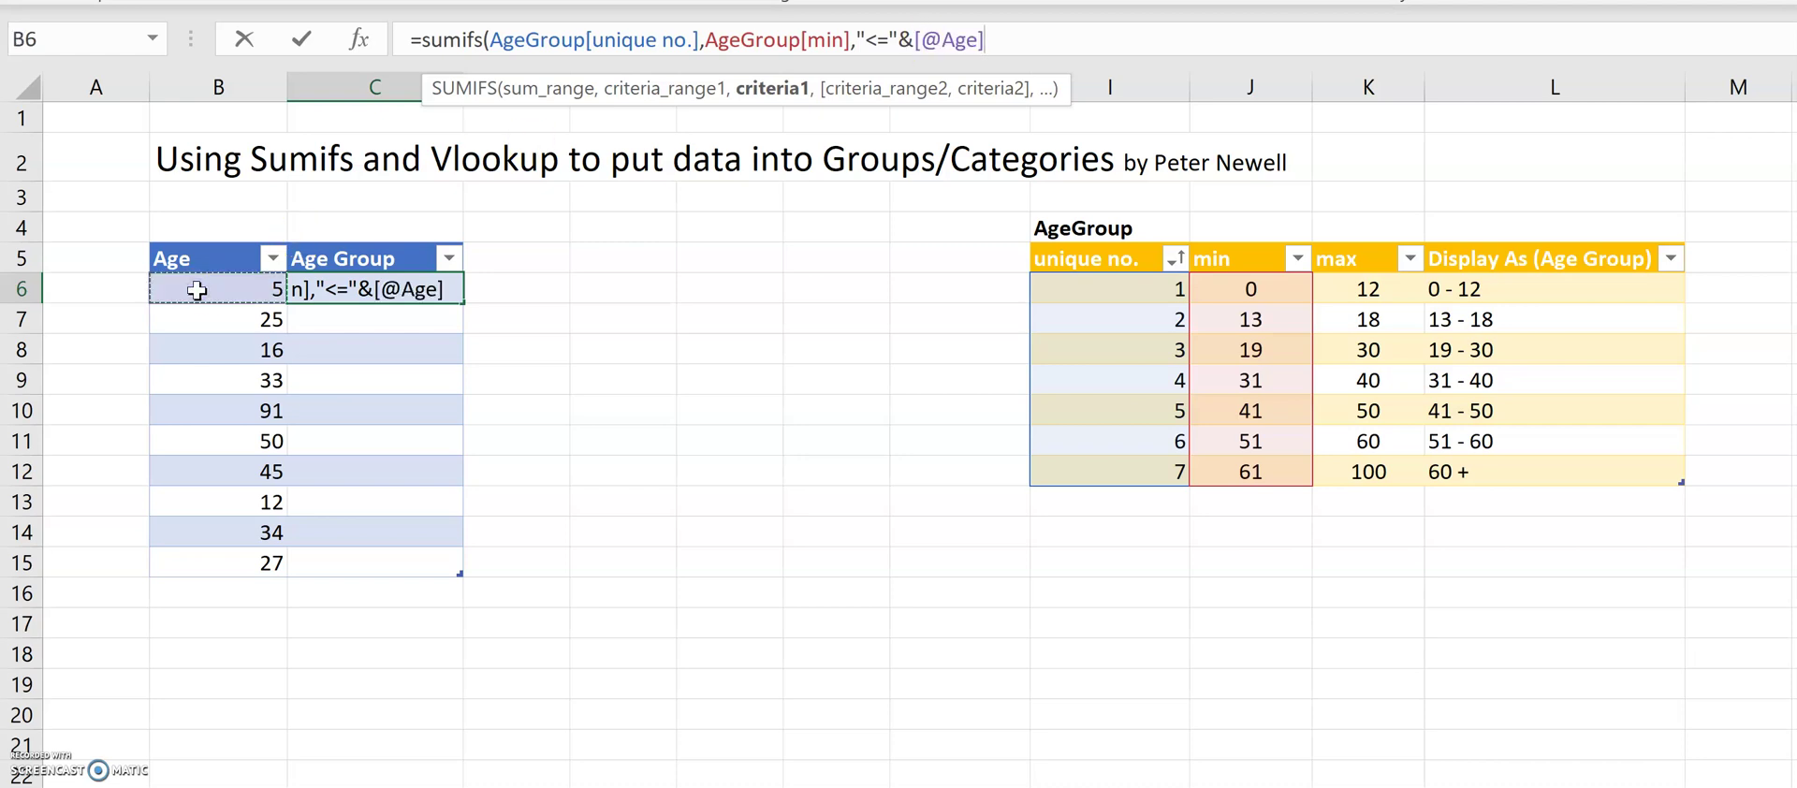
type(",")
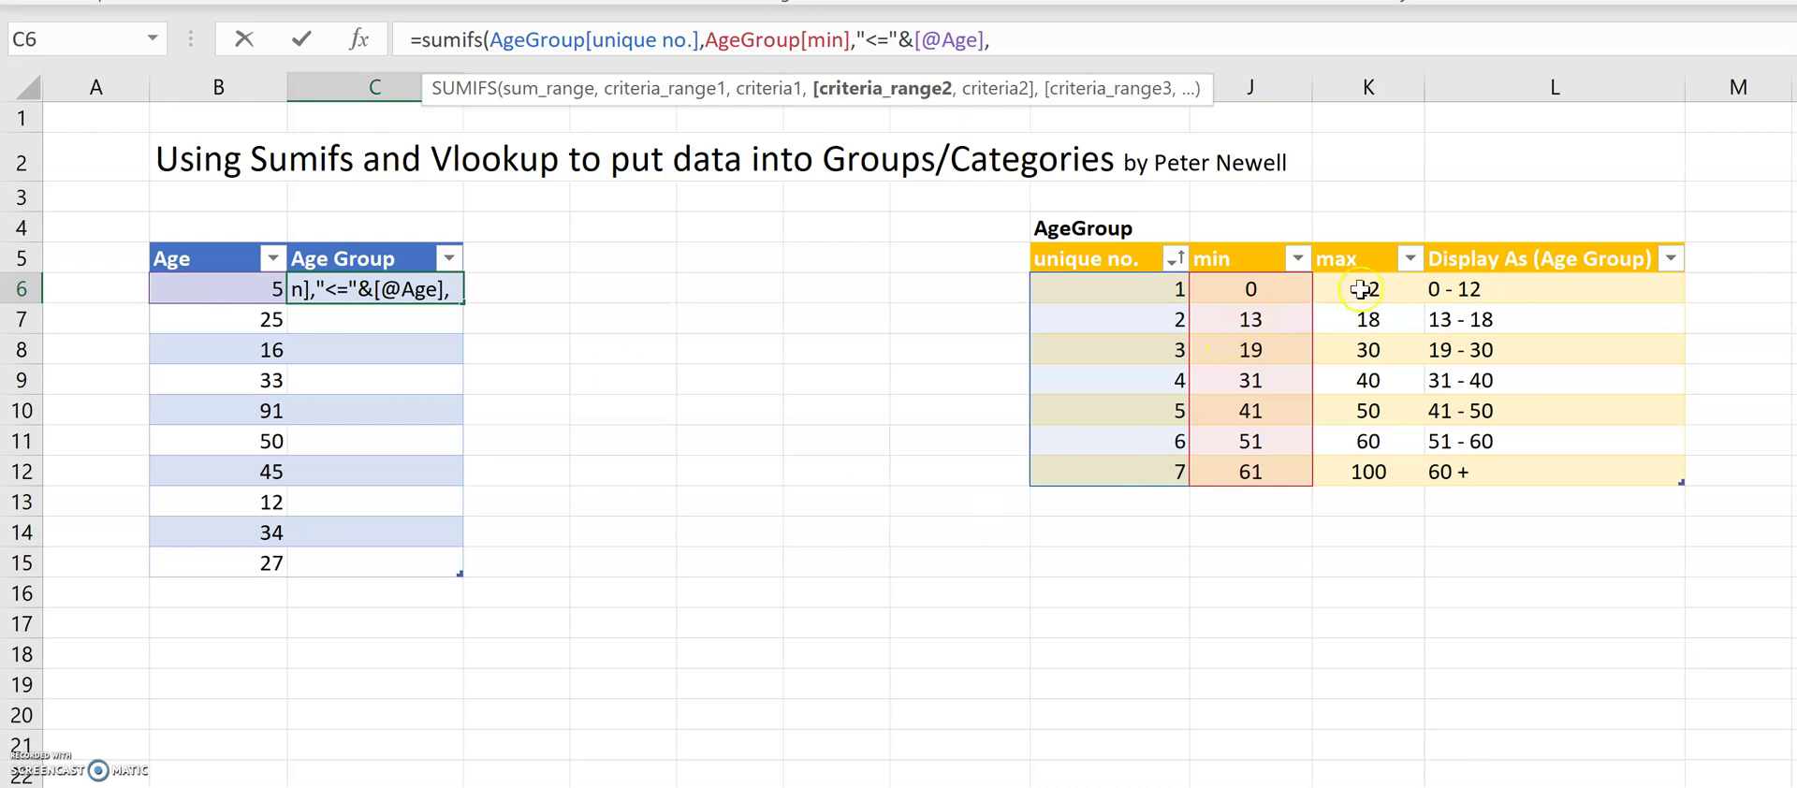
left_click_drag(1367, 286, 1355, 465)
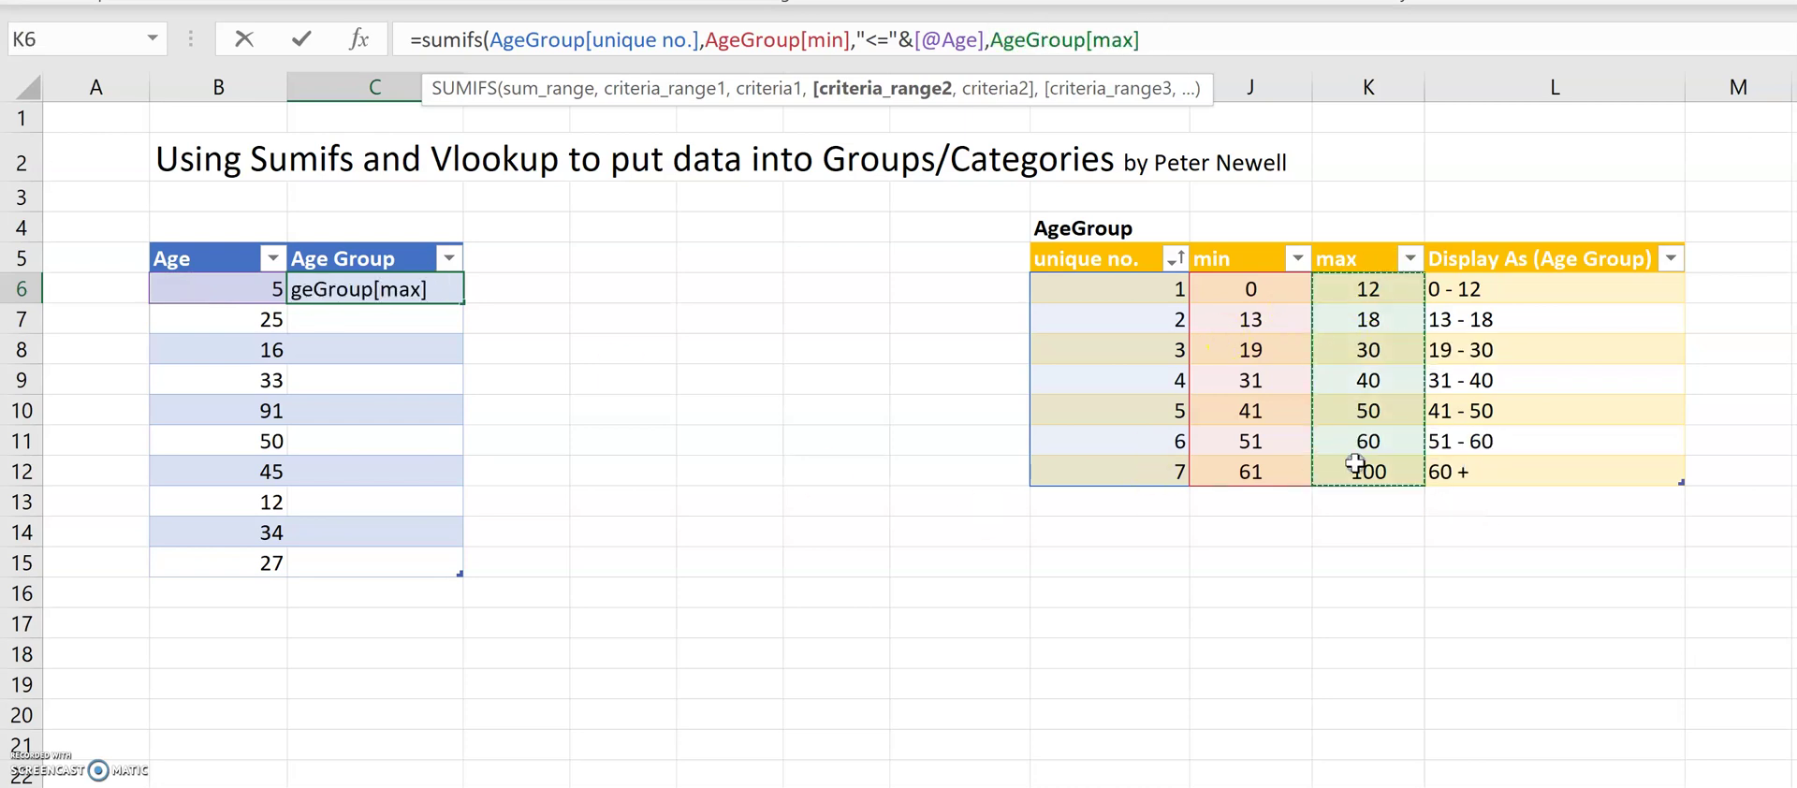
type(",")
type("\">=")
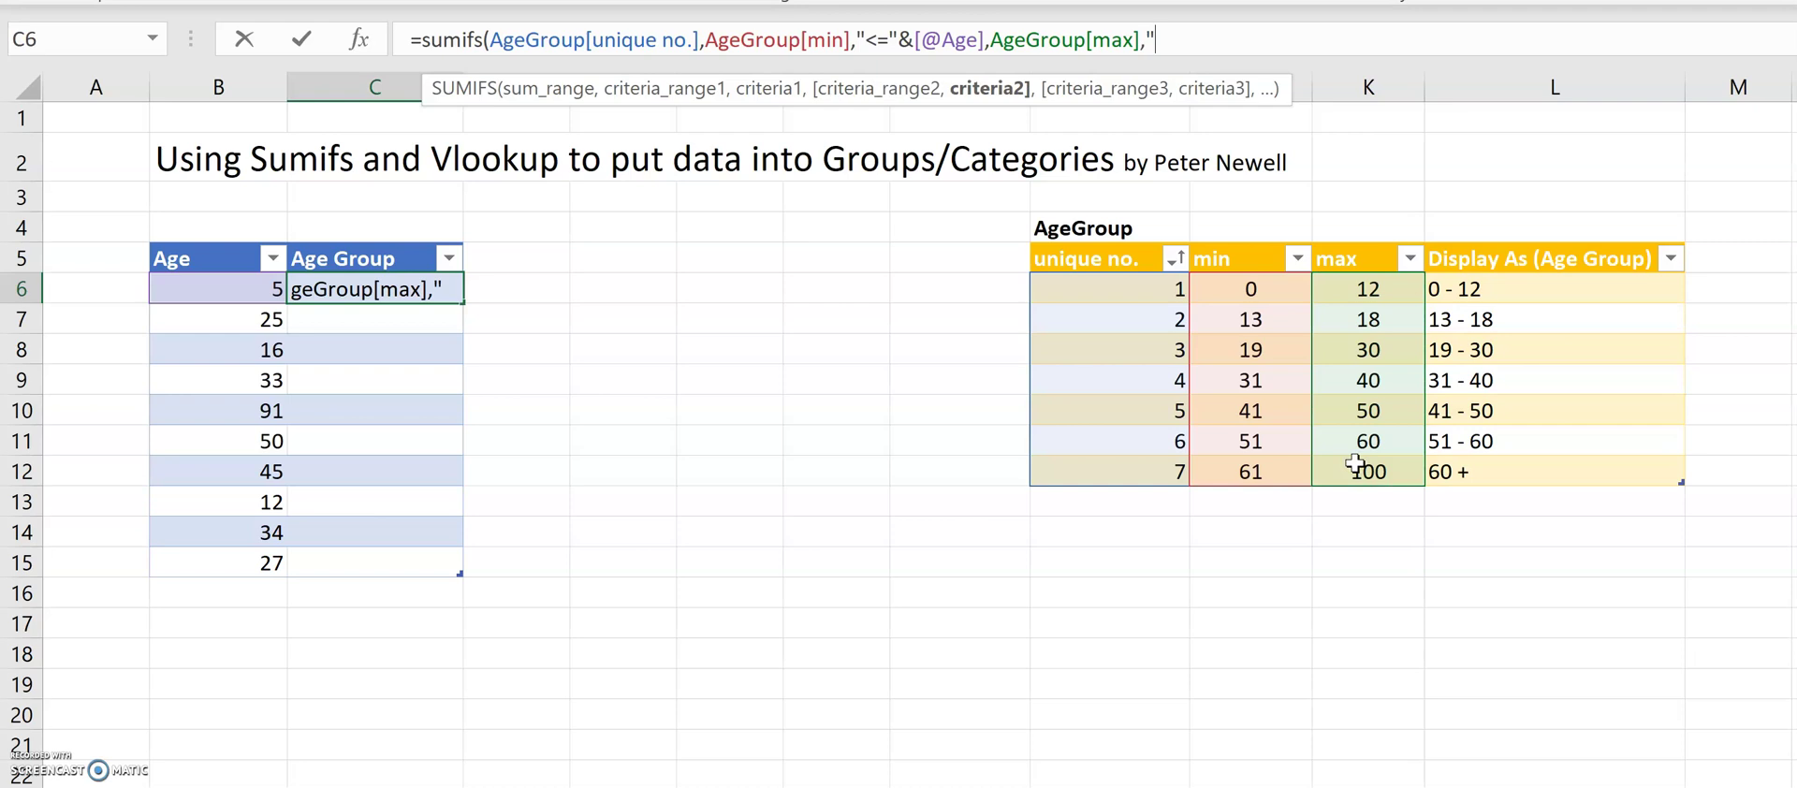
type("\"&")
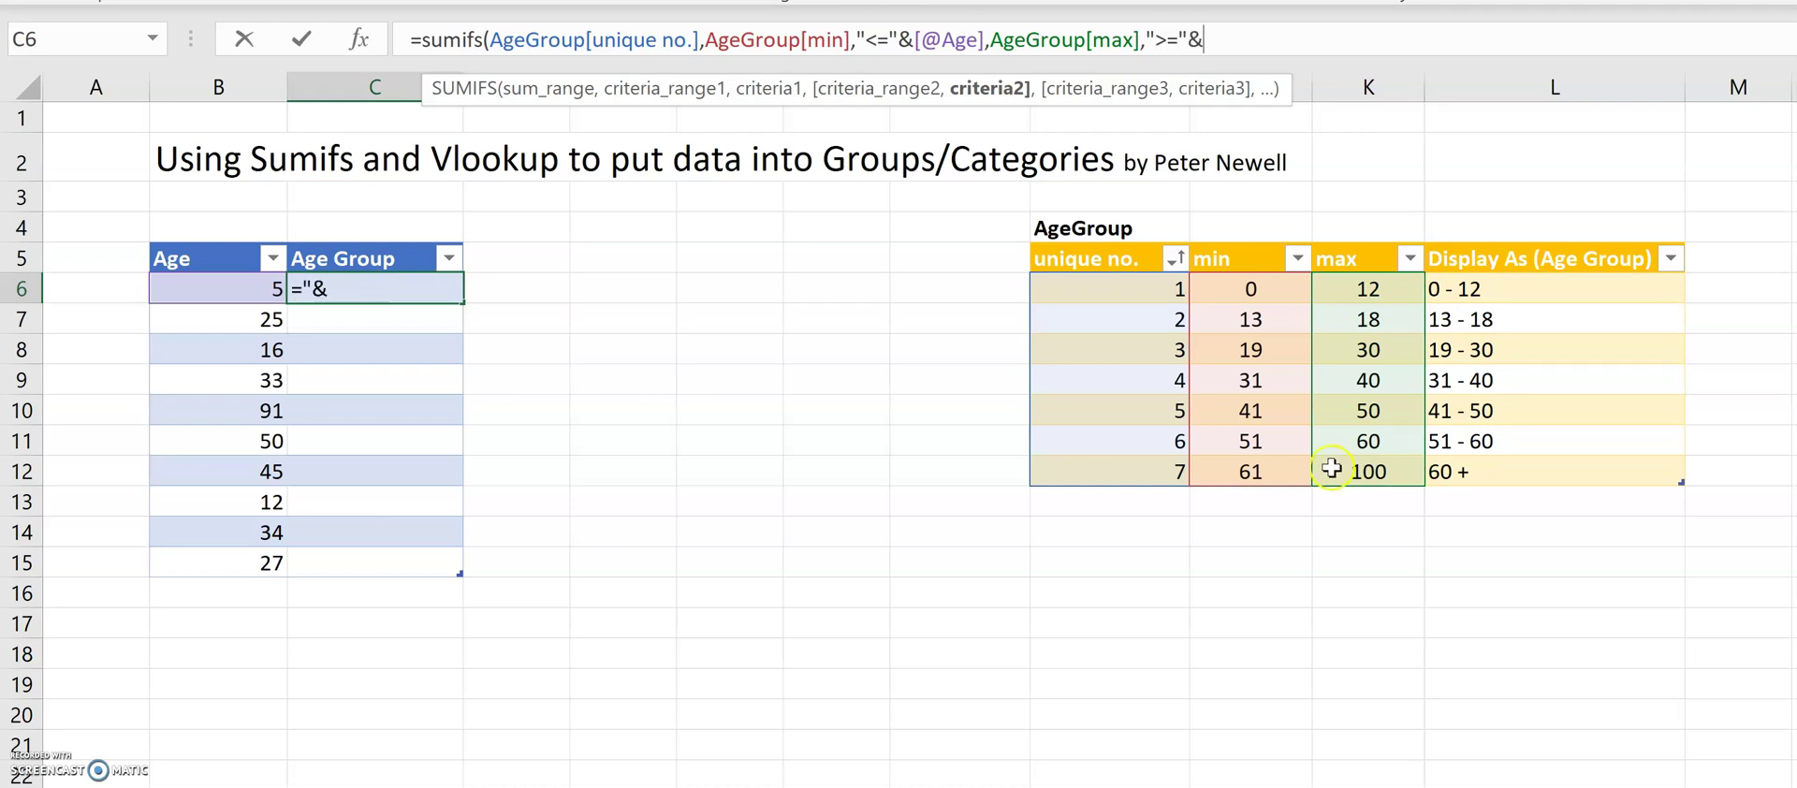
left_click(234, 289)
left_click(1347, 43)
type(")")
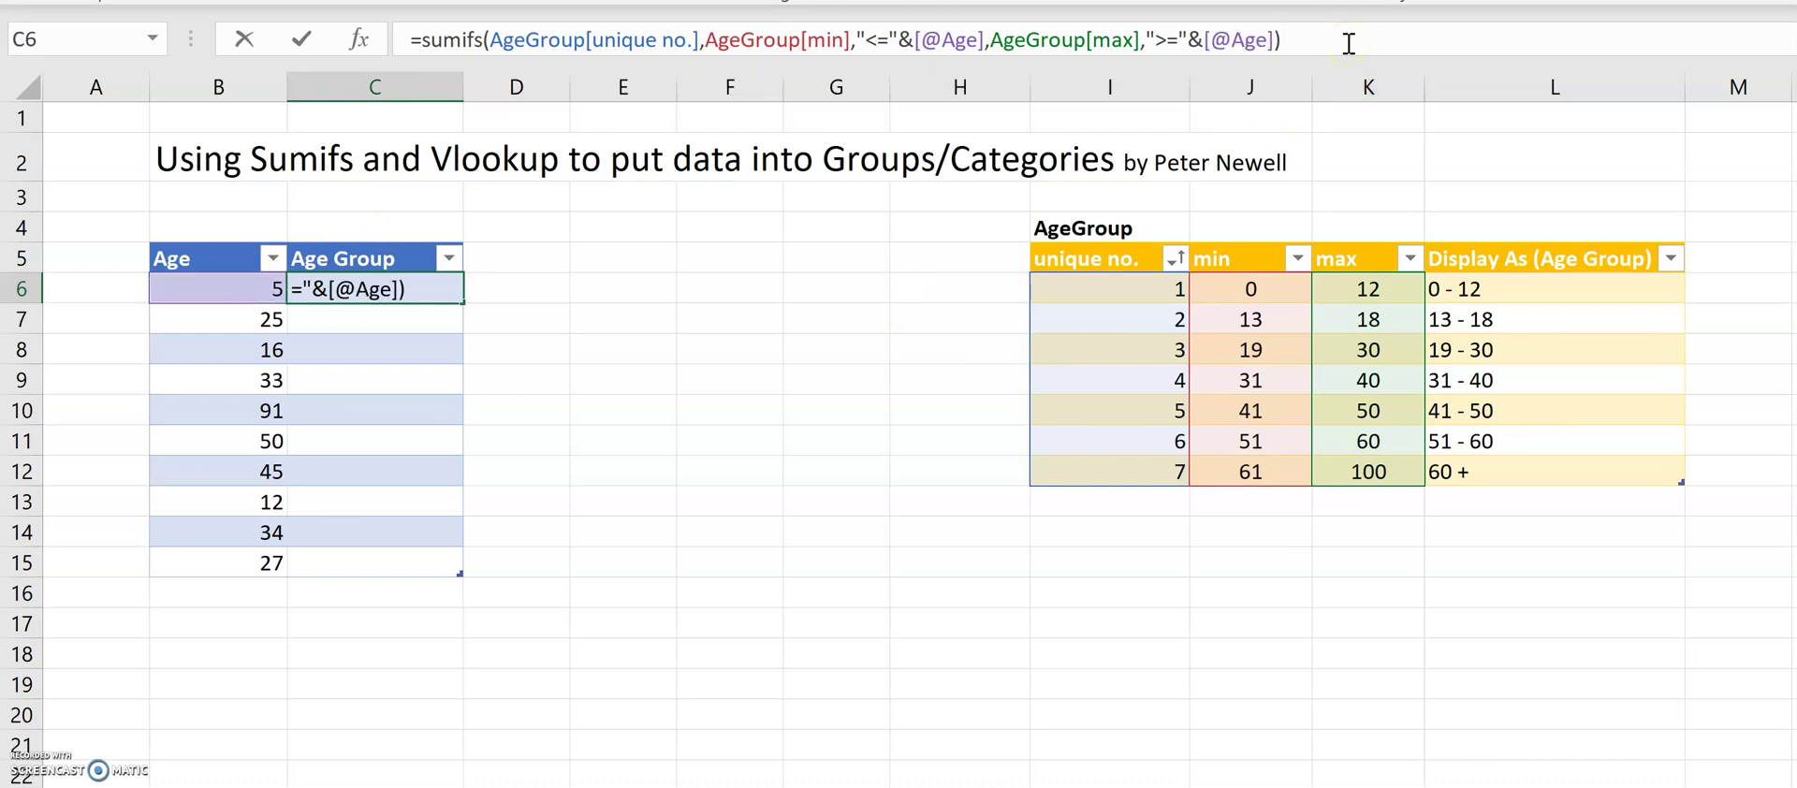
key("Return")
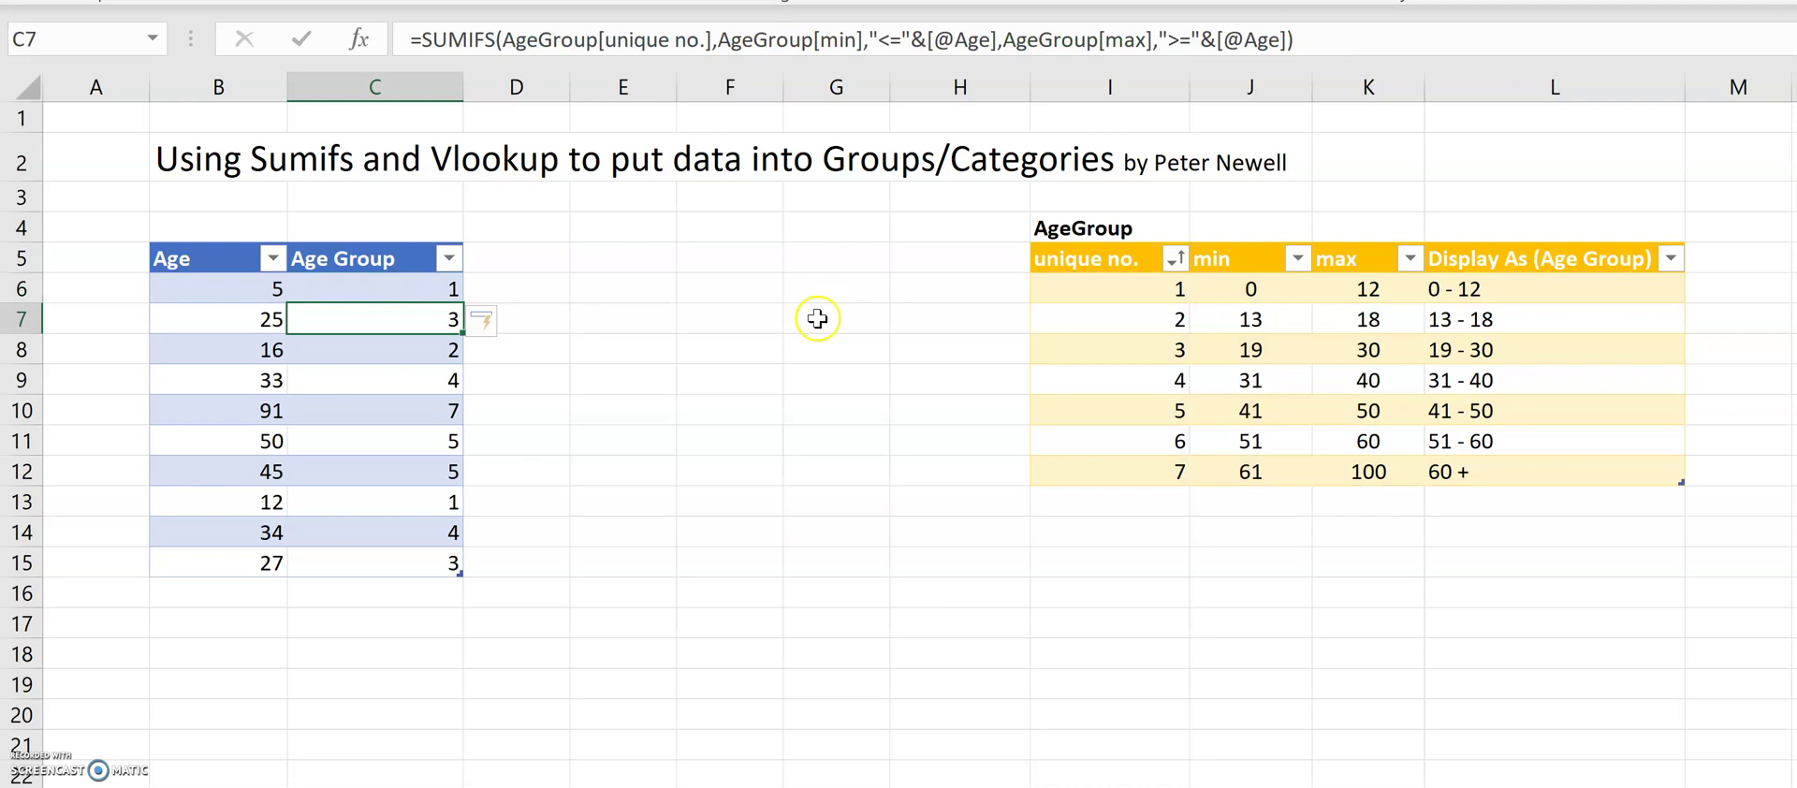
Check several ages and their SUMIFS results against the matching unique numbers in the AgeGroup table
left_click(253, 288)
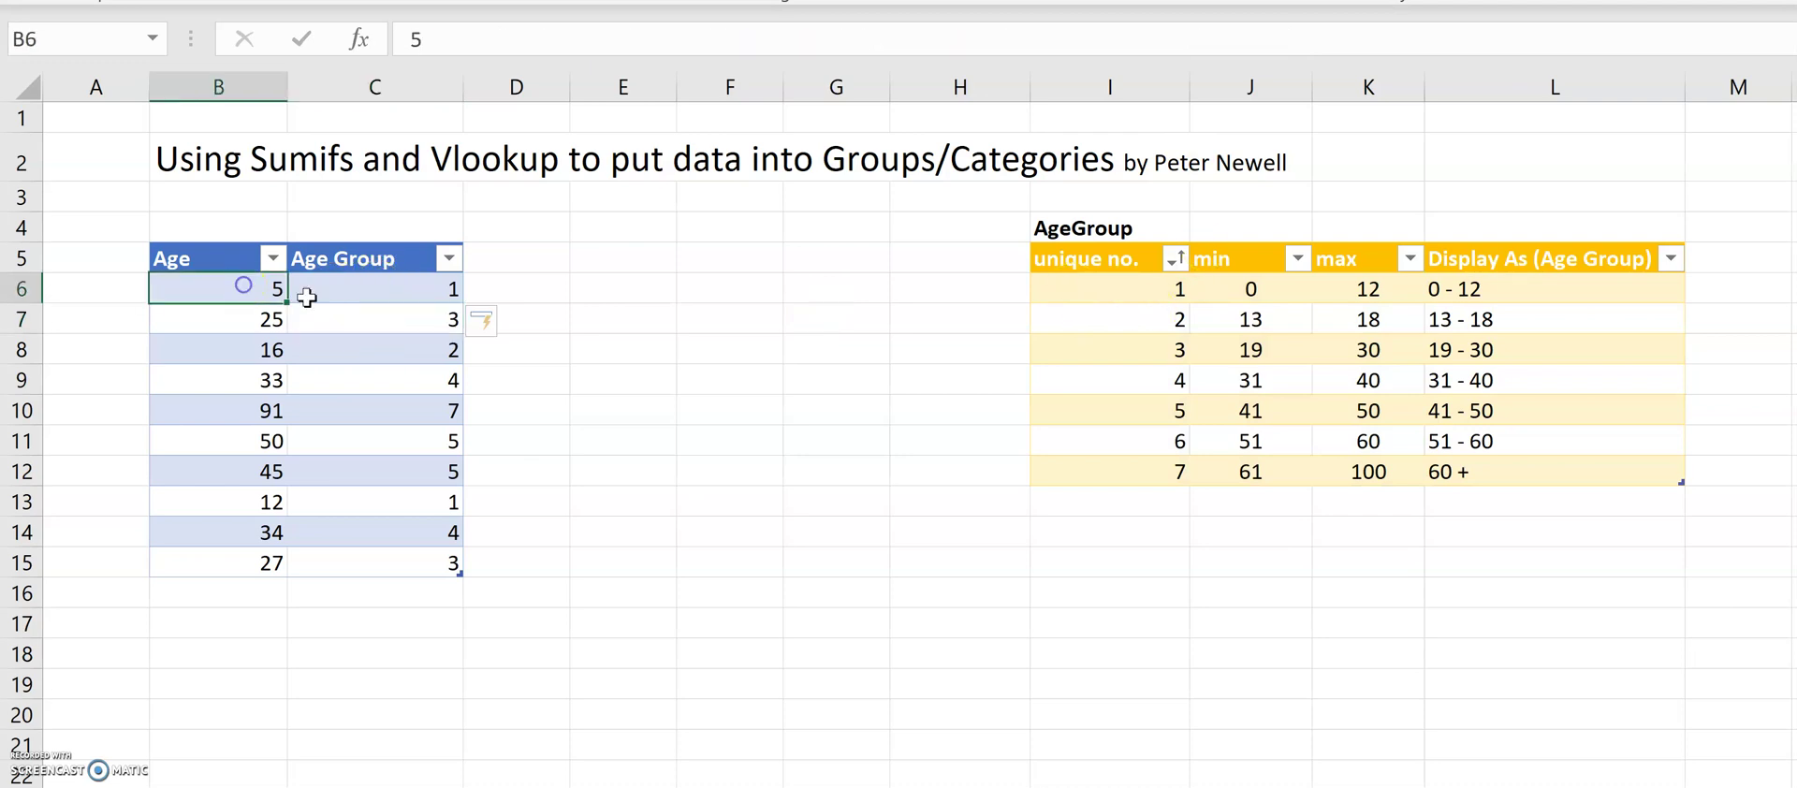
left_click(1096, 293)
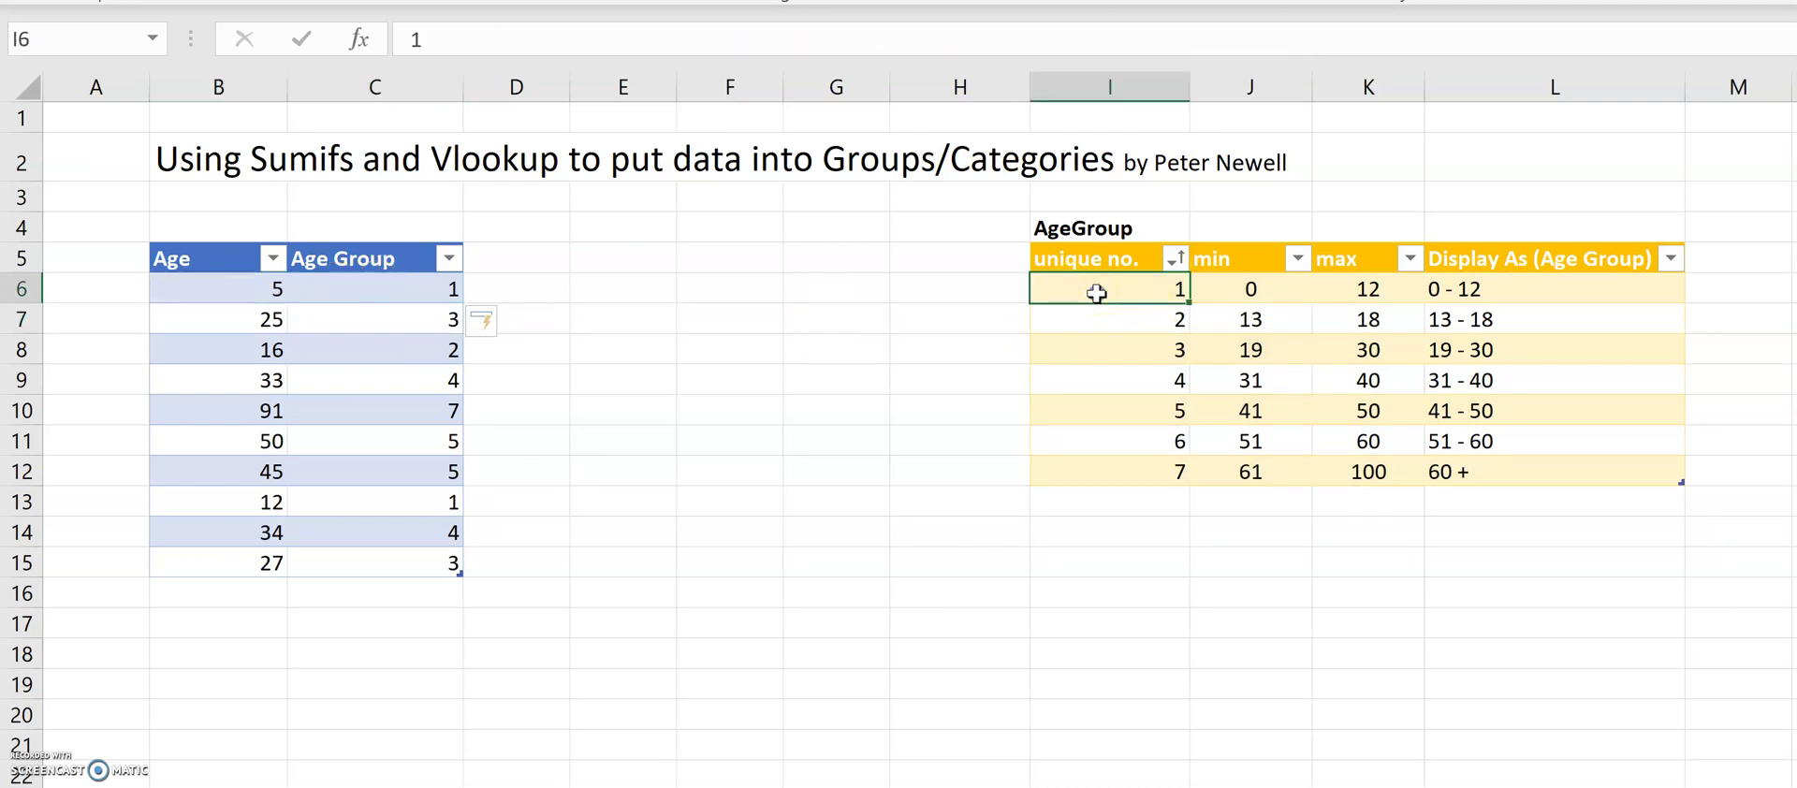
left_click(246, 321)
left_click(1141, 353)
left_click(188, 402)
left_click(451, 410)
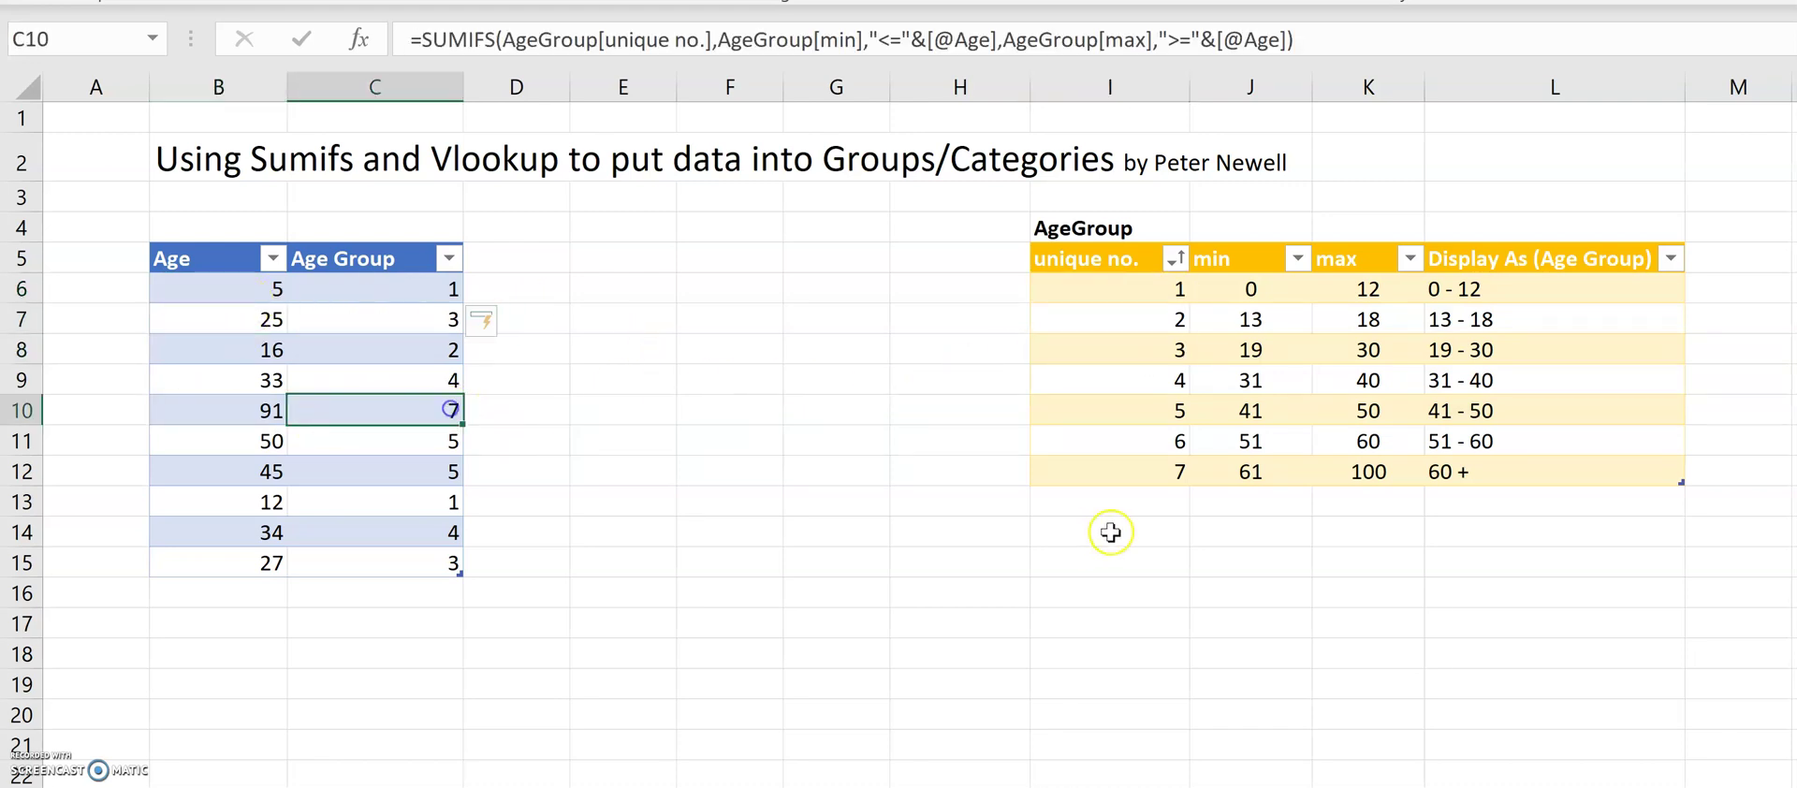
left_click(1125, 477)
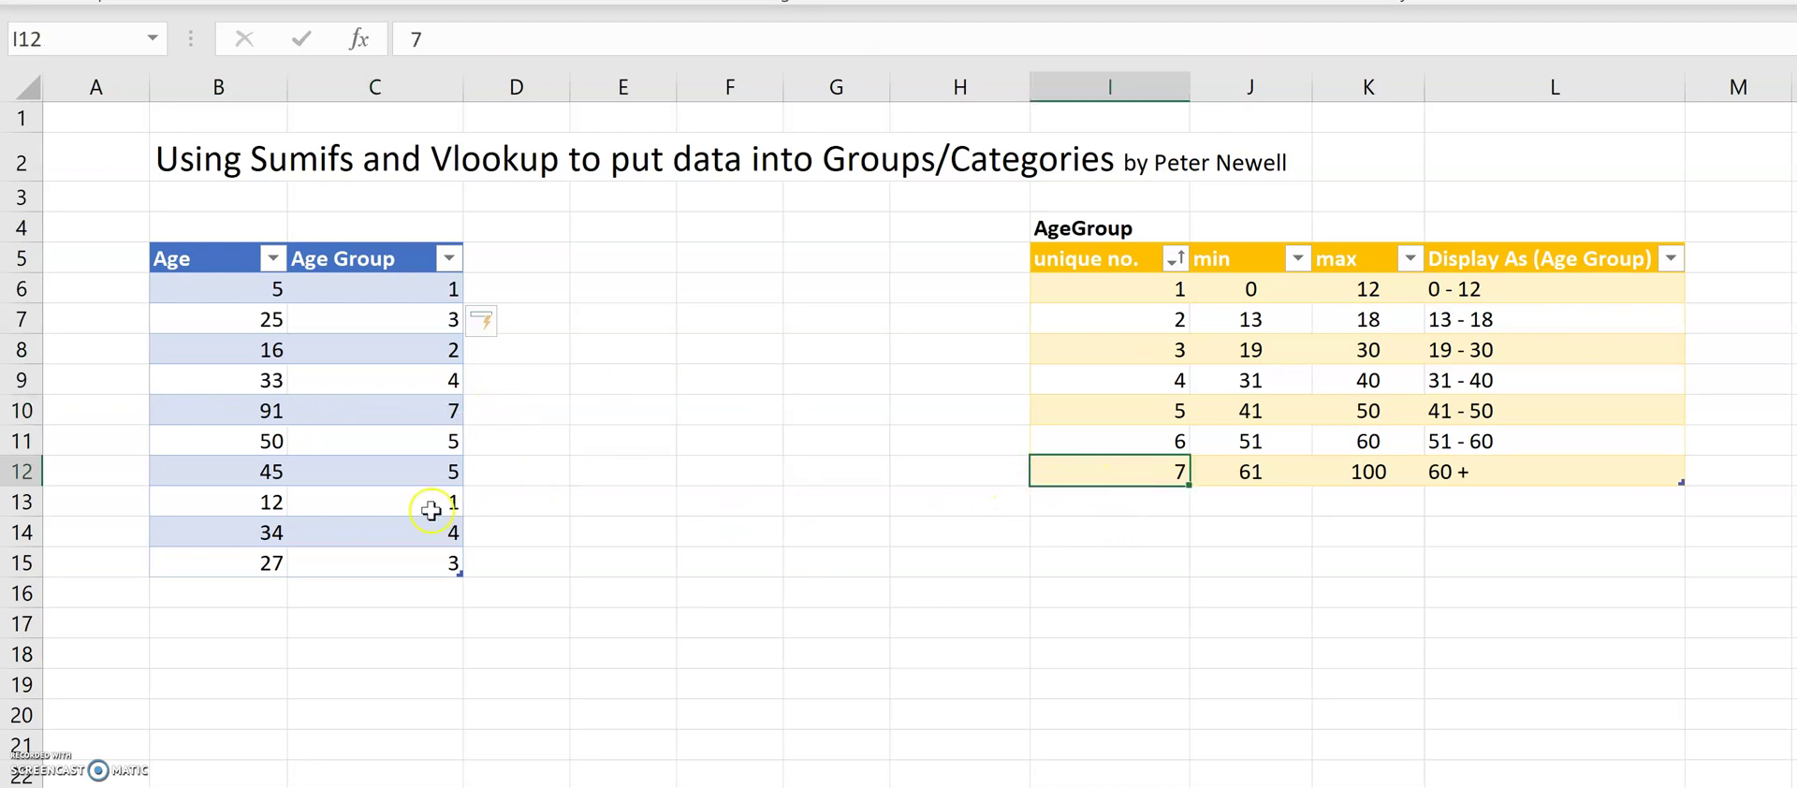
left_click(233, 520)
left_click(384, 534)
left_click(1166, 374)
left_click(577, 478)
Wrap the SUMIFS formula in C6 in a VLOOKUP function so that it serves as the lookup value
left_click(391, 291)
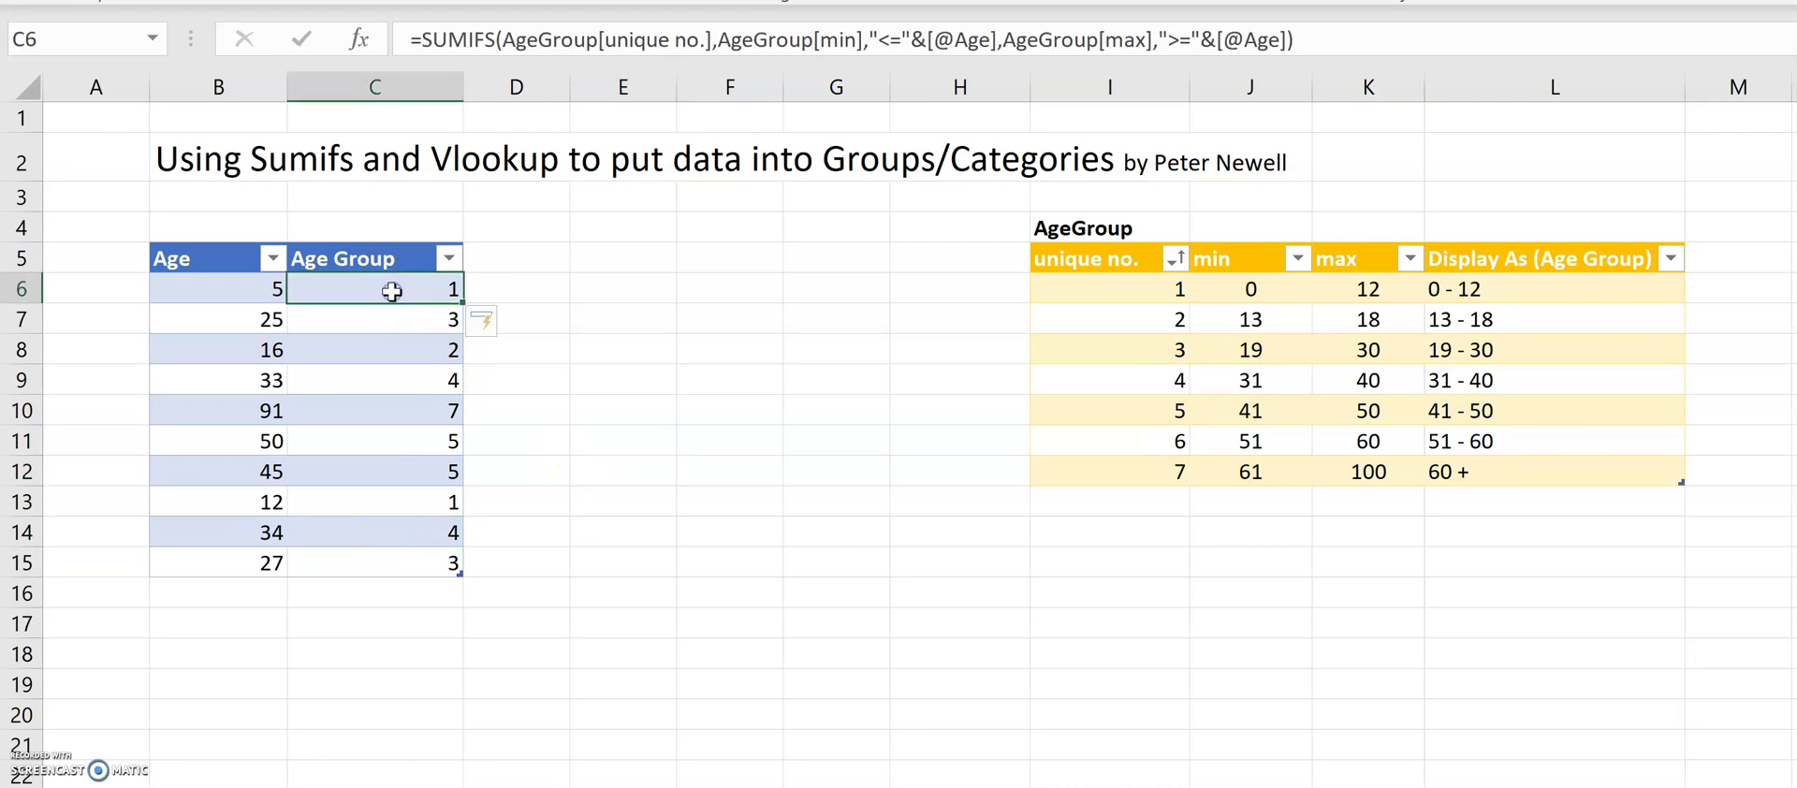
left_click(426, 38)
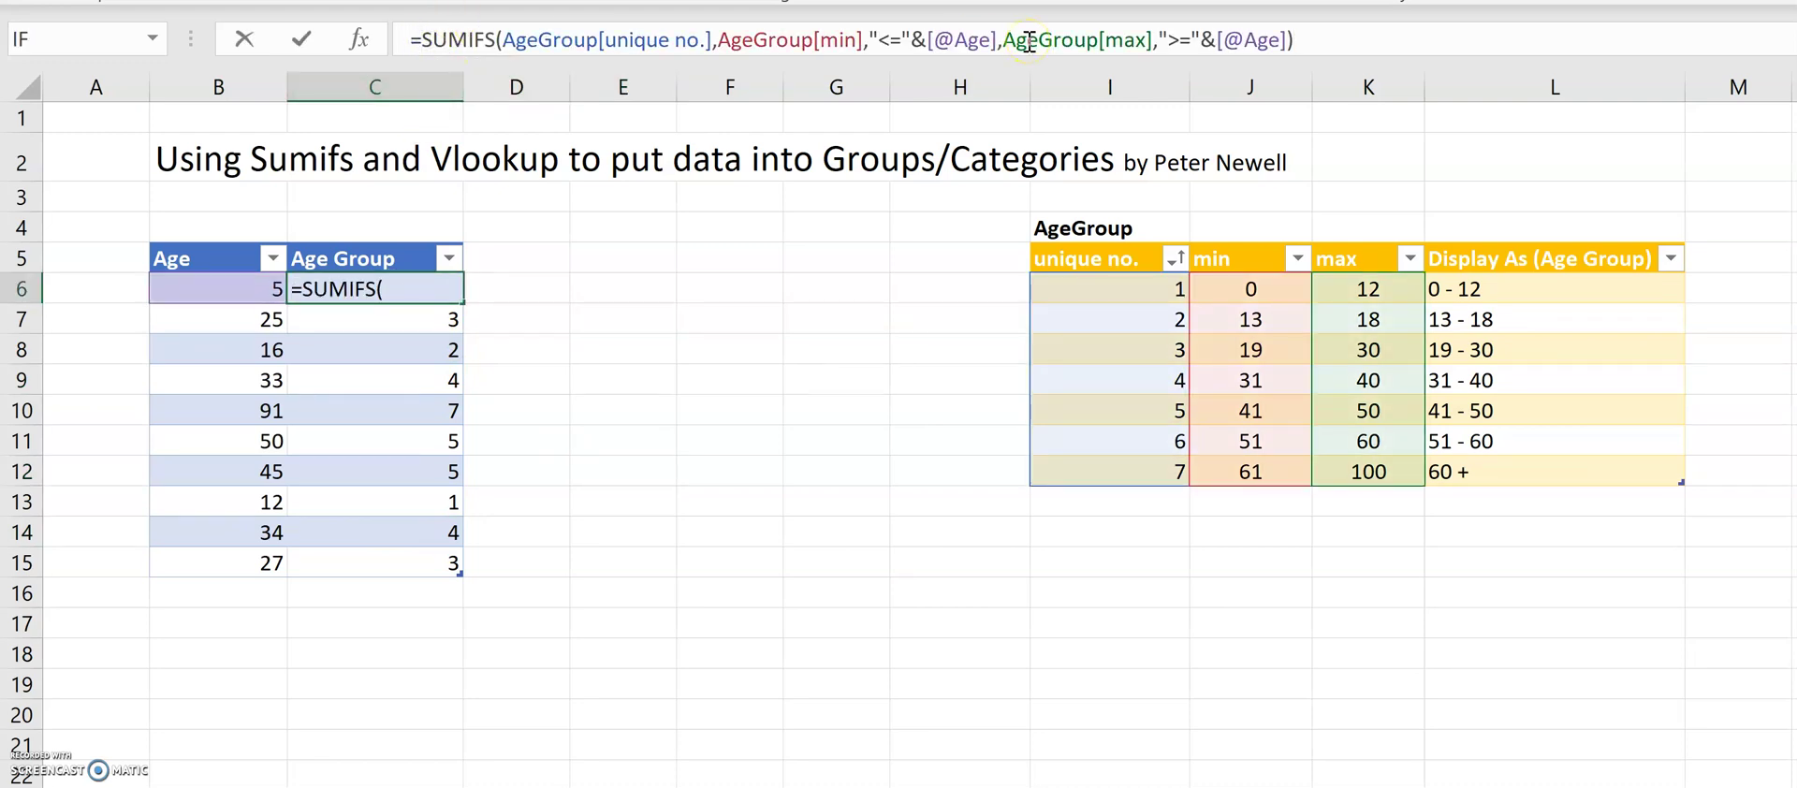
type("vlookup")
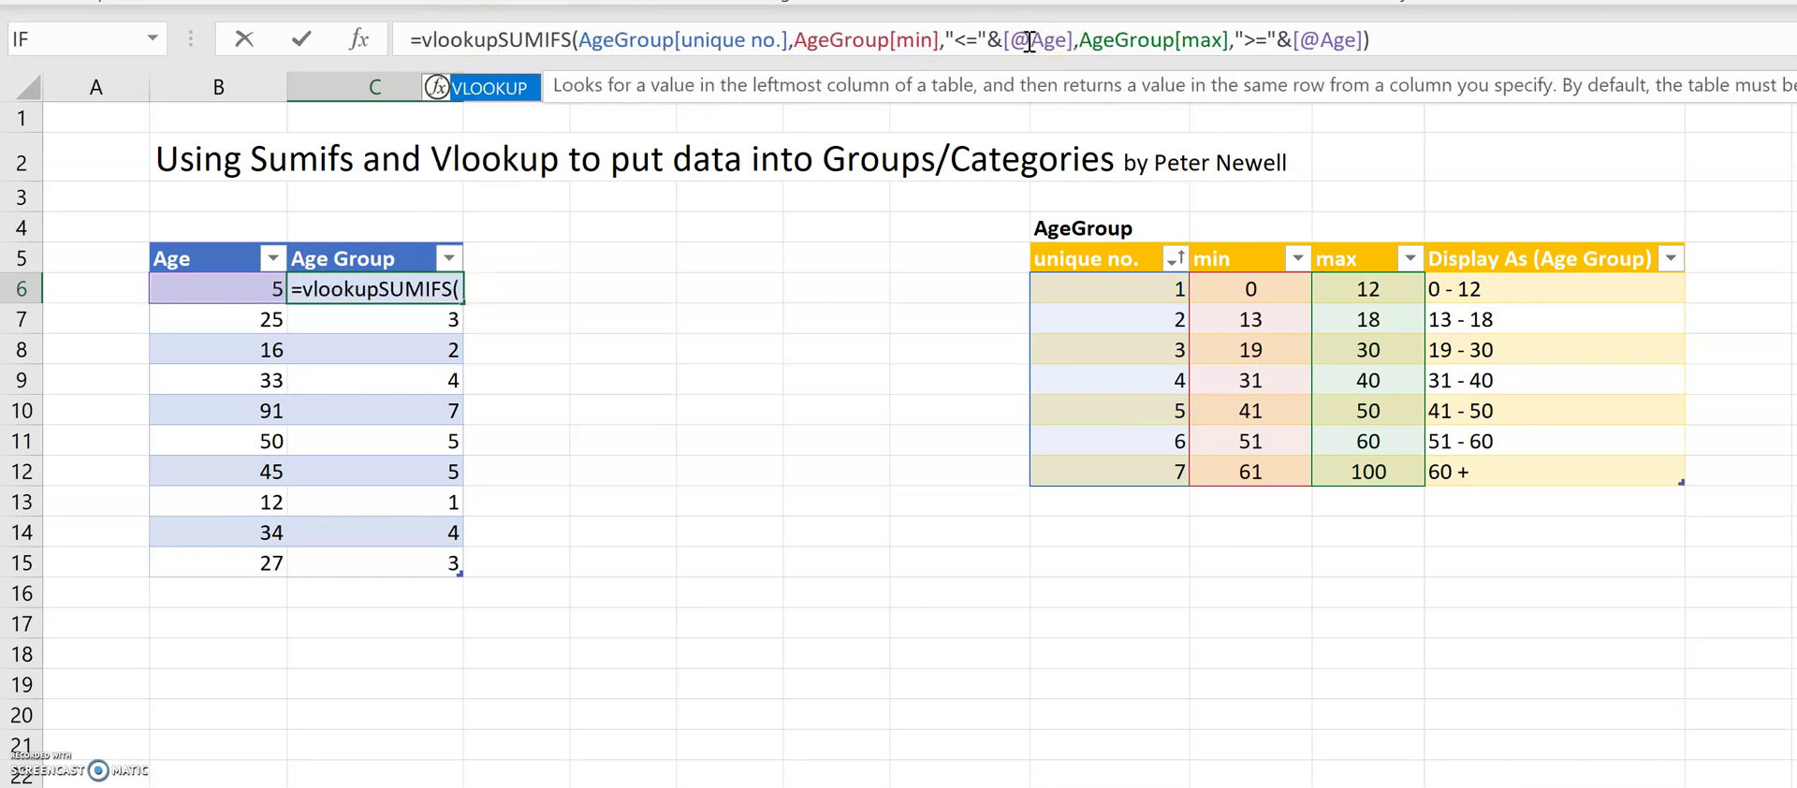
type("(")
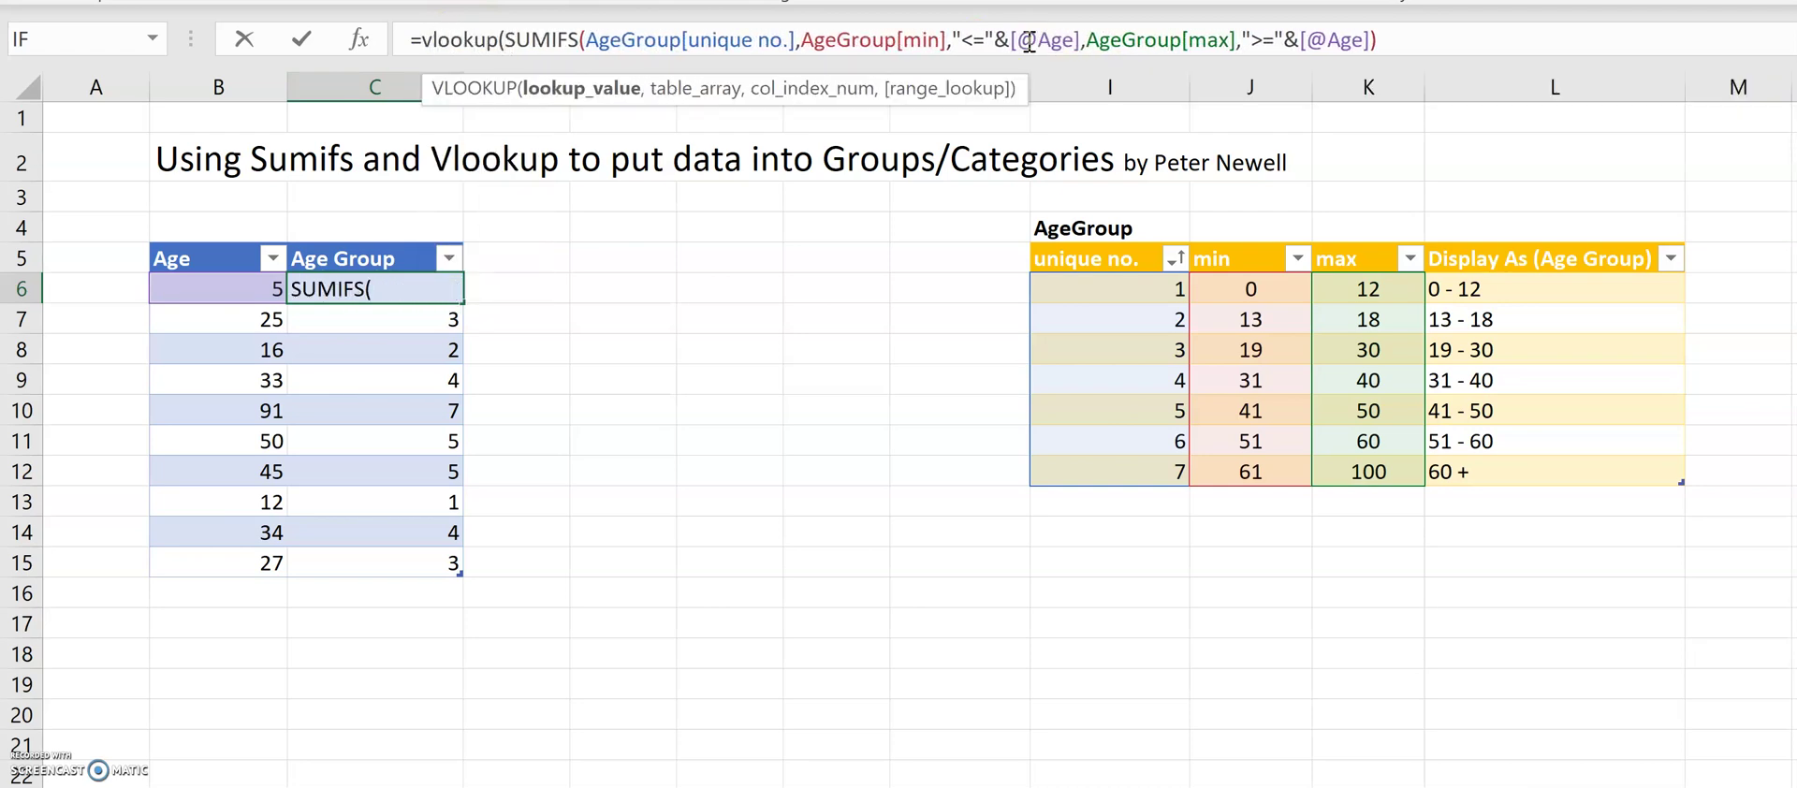
left_click(1430, 39)
type(",")
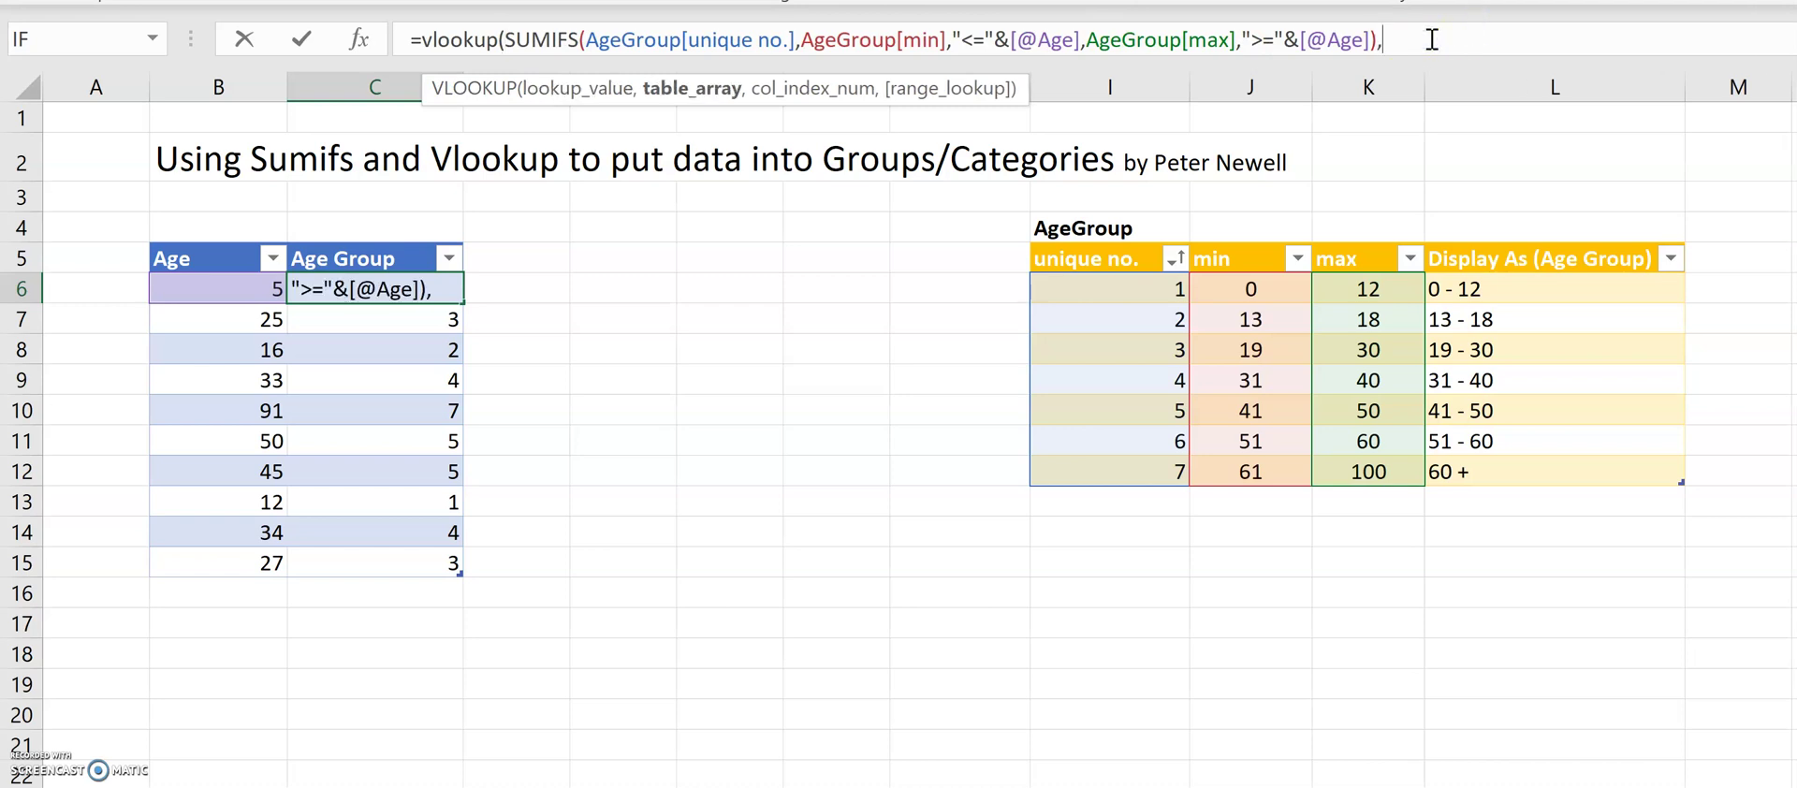
Complete the VLOOKUP with the AgeGroup table as table array, column index 4 and FALSE for exact match, and enter the formula
type("Ag")
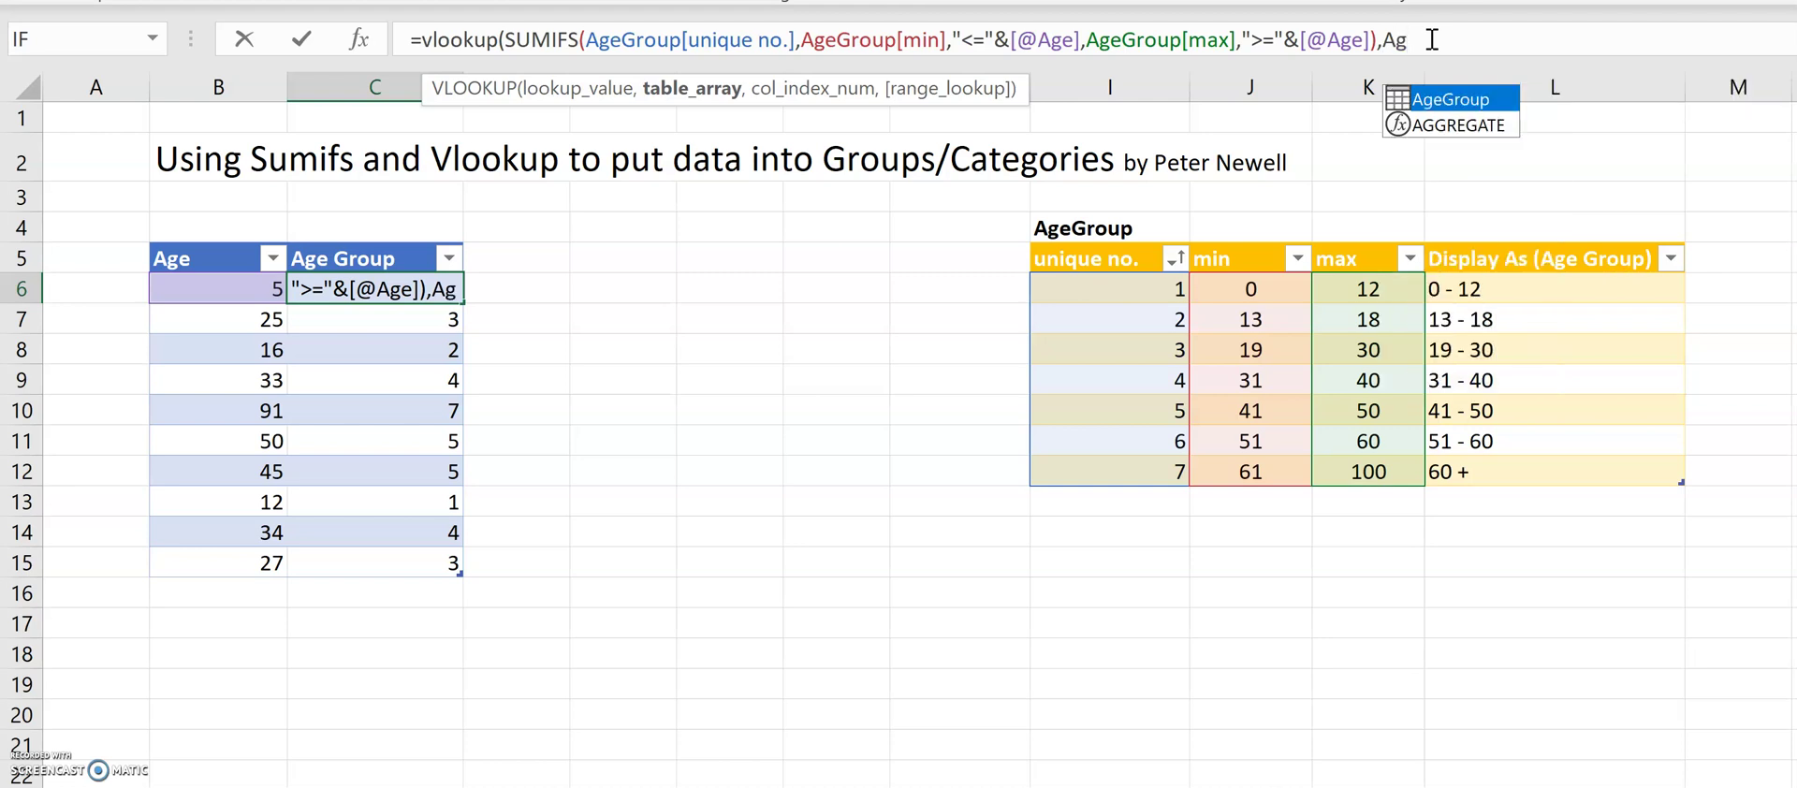
double_click(1497, 99)
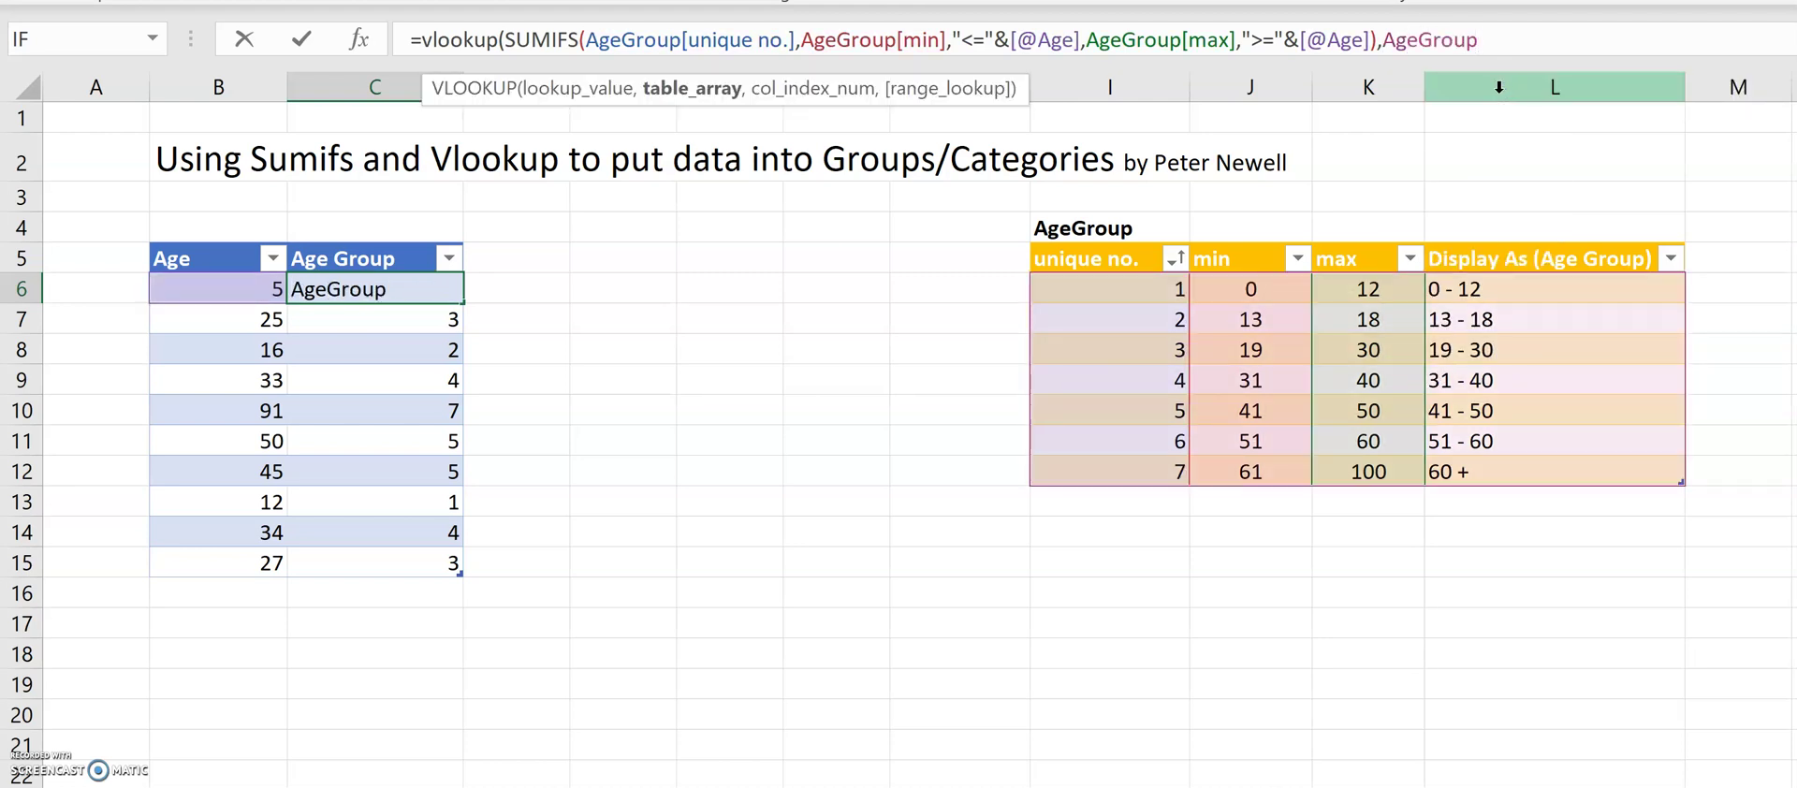
type(",4,")
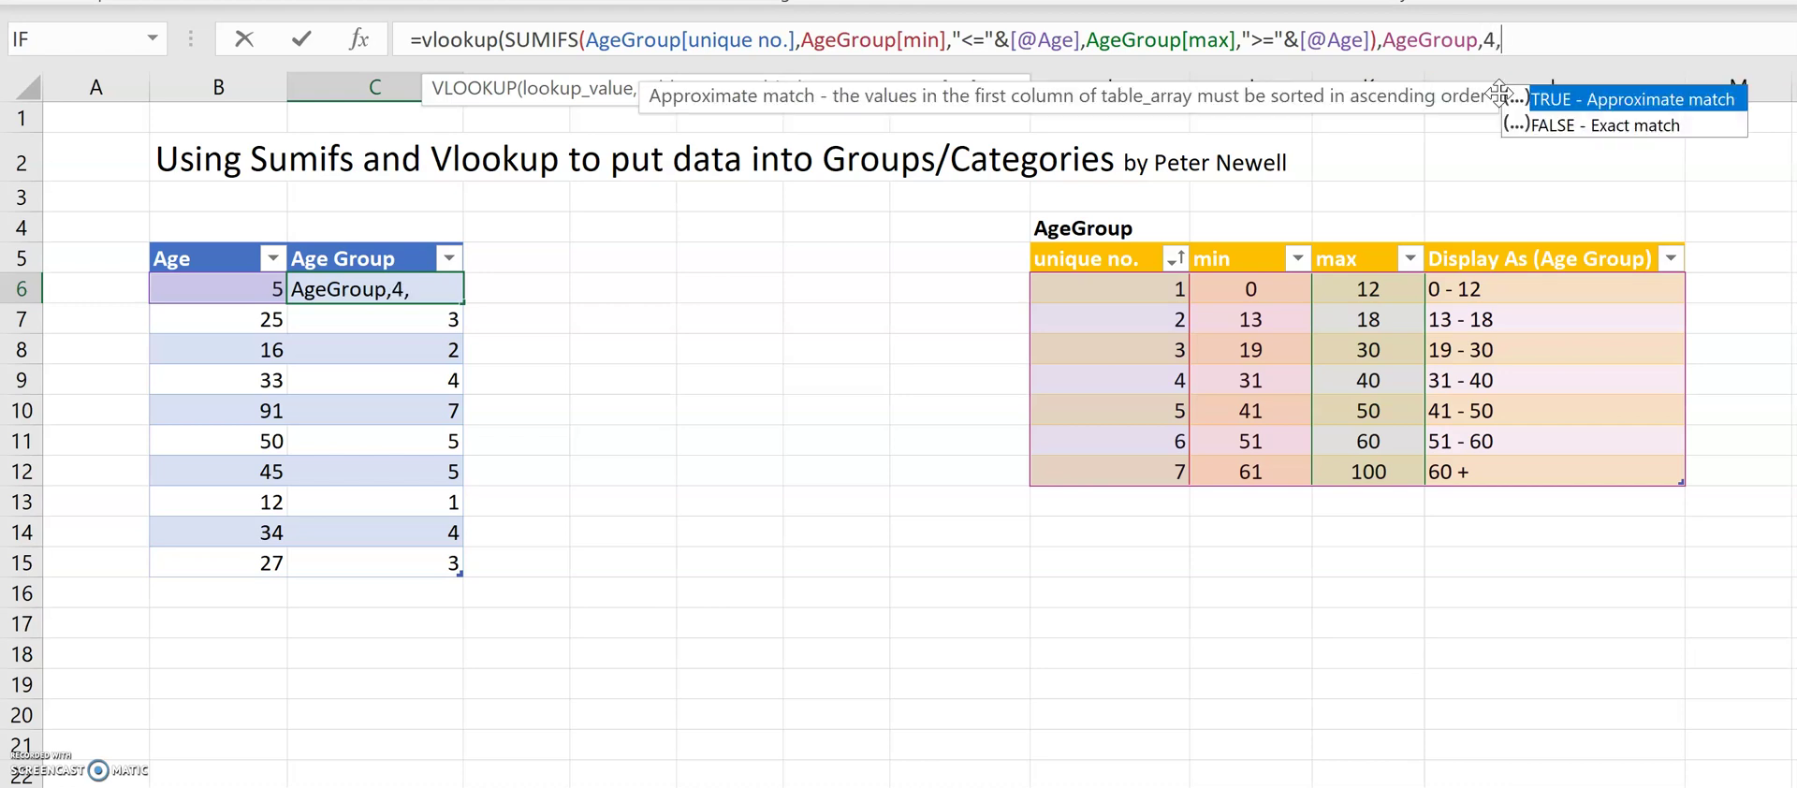
type("false)")
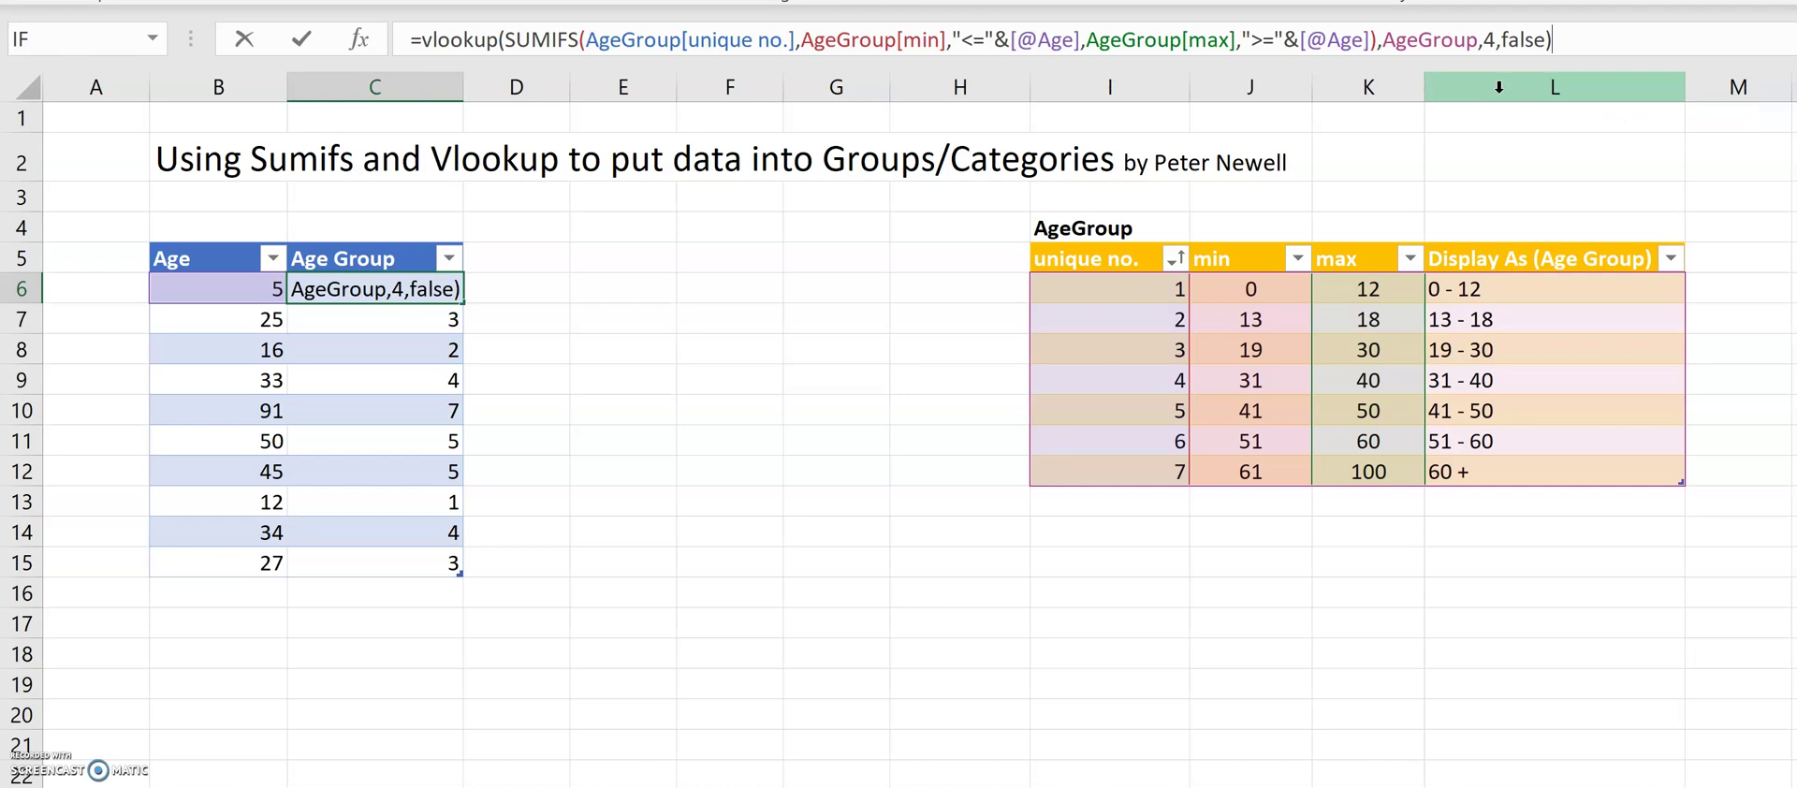
key("Return")
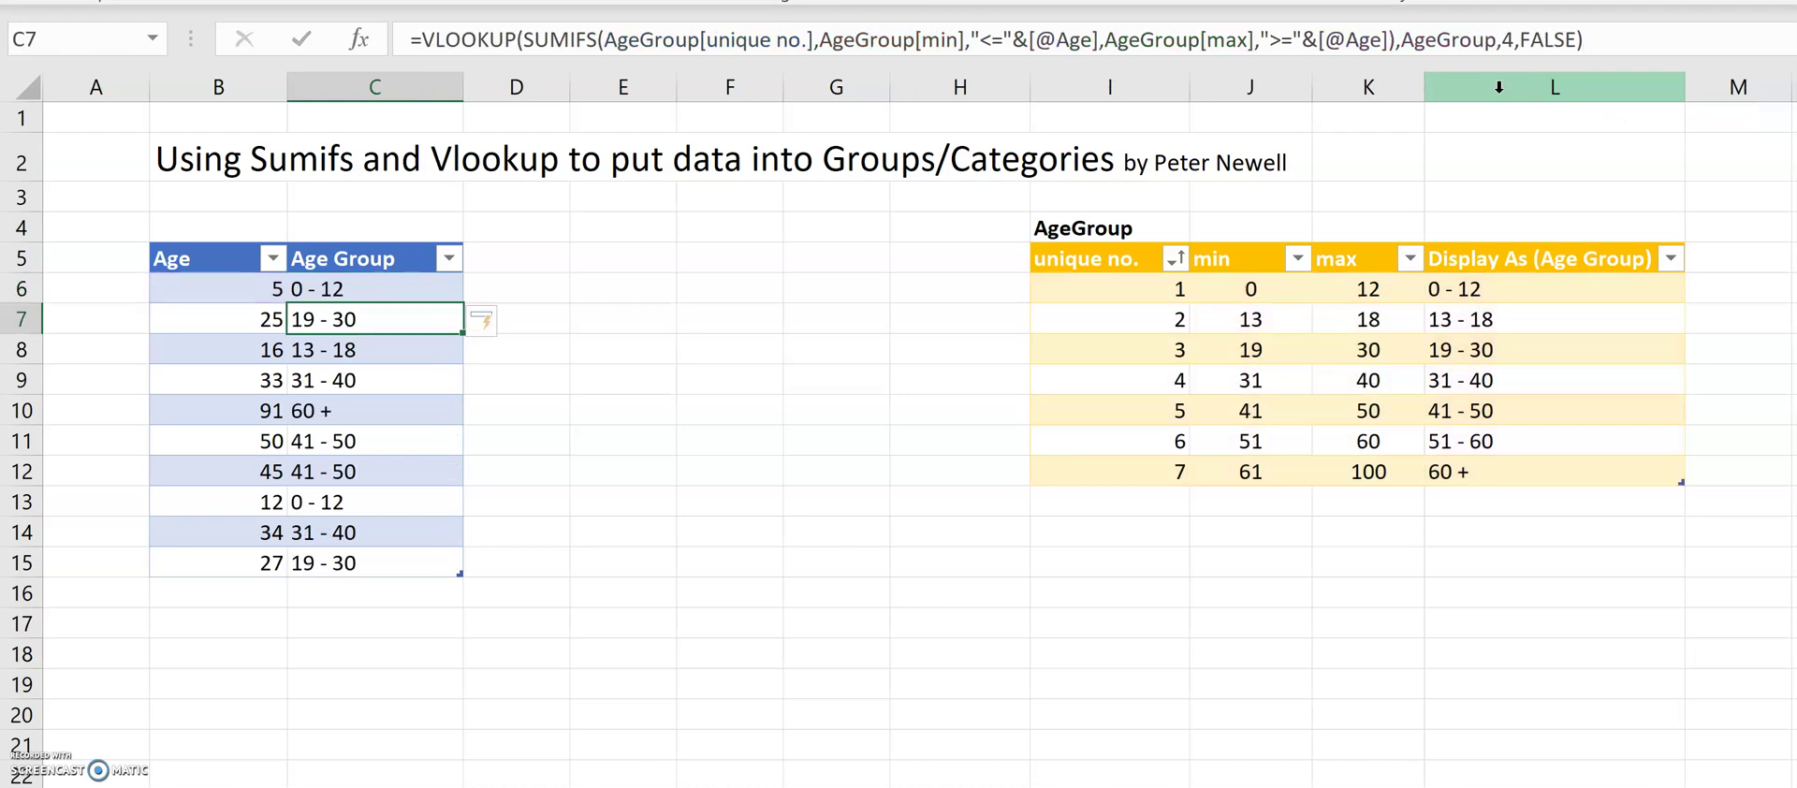